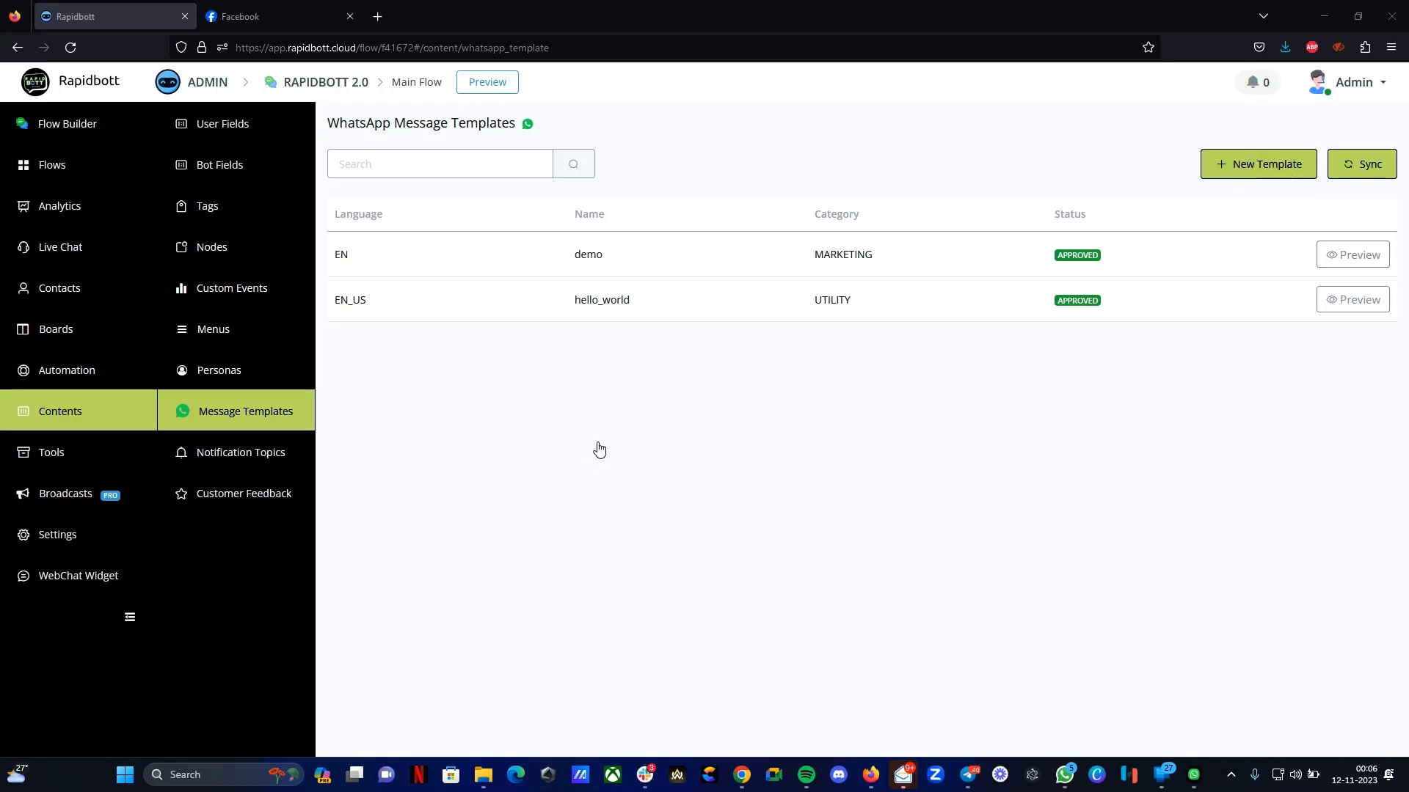
Open a blank new WhatsApp message template, examine its fields down to the review submission option, and close it without saving.
left_click(1239, 168)
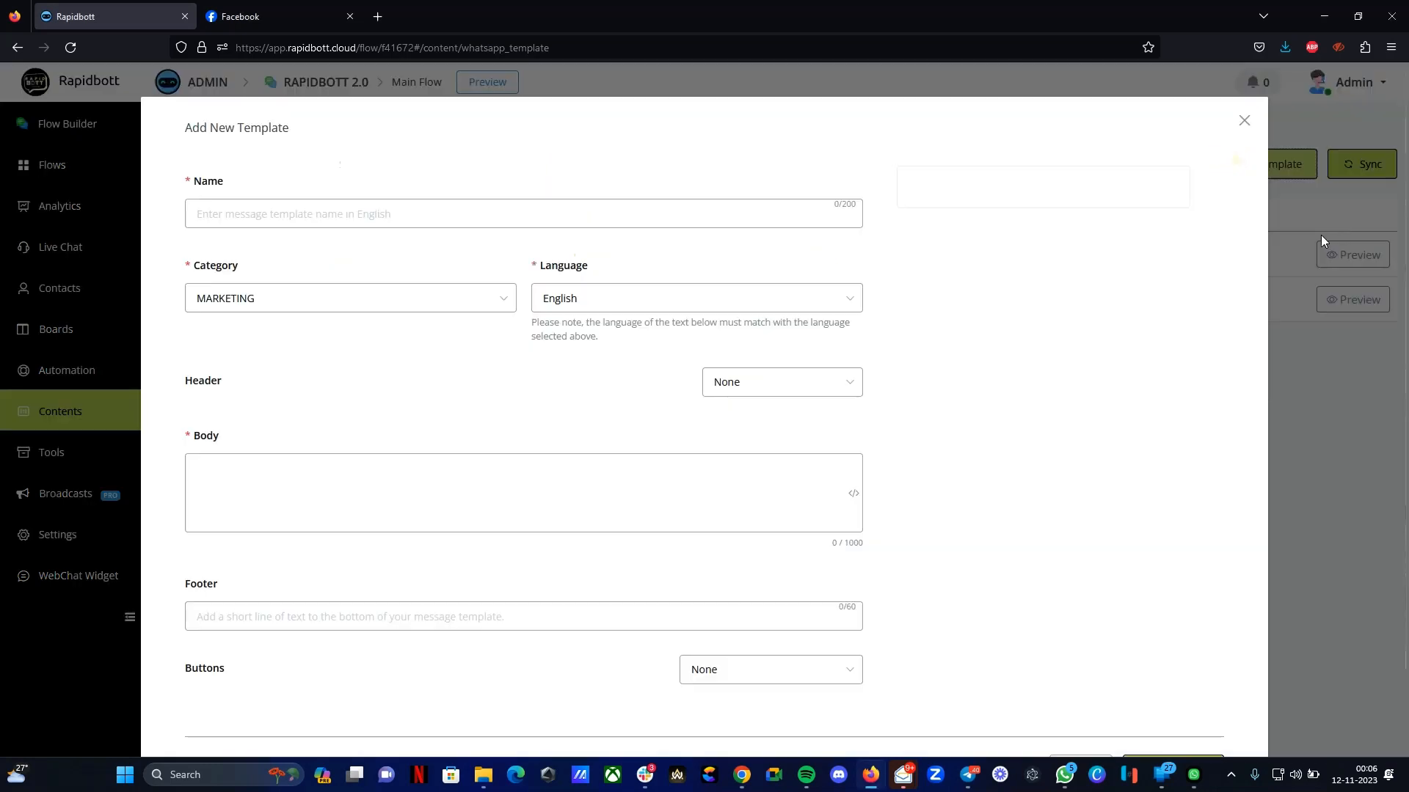
scroll(1101, 609, "down", 2)
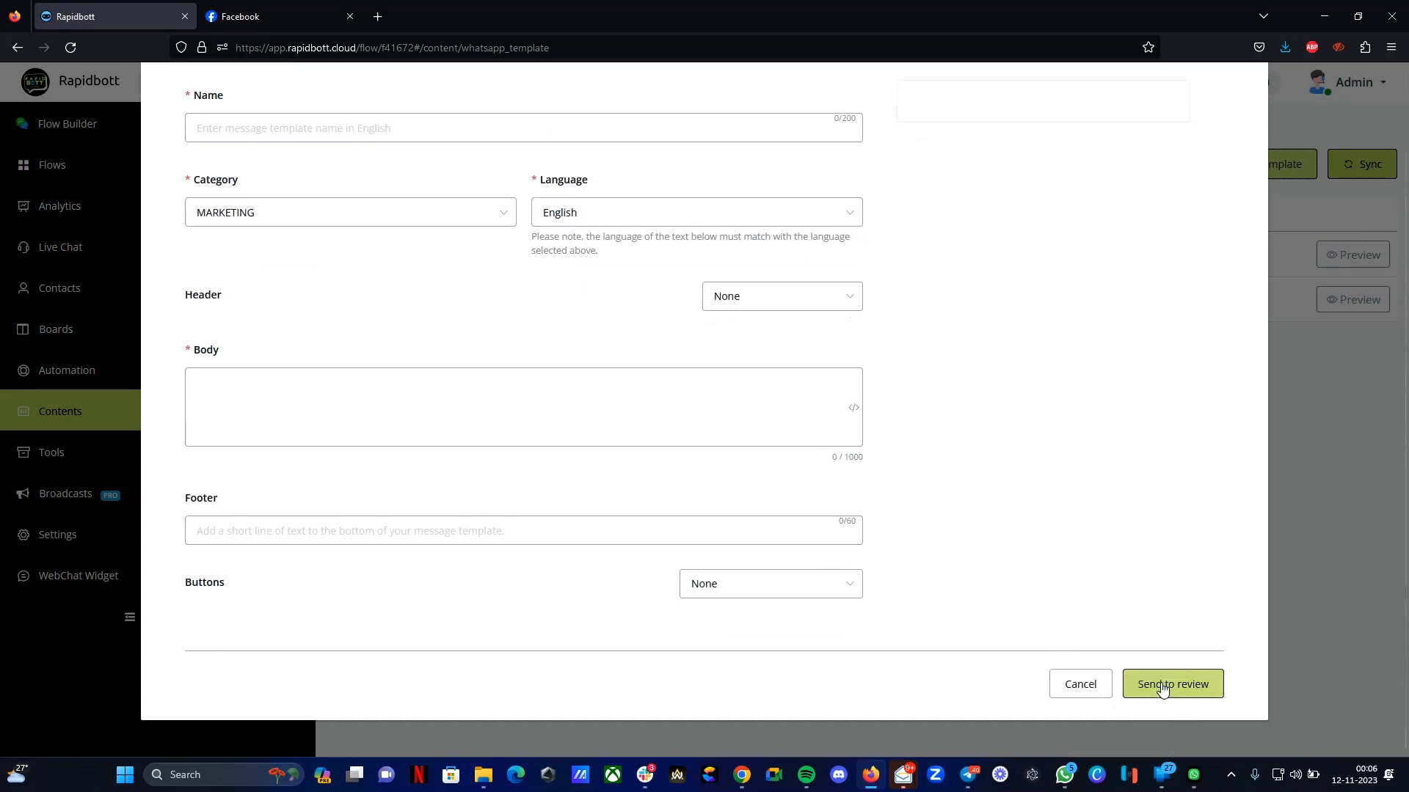
scroll(1089, 462, "up", 2)
left_click(1247, 123)
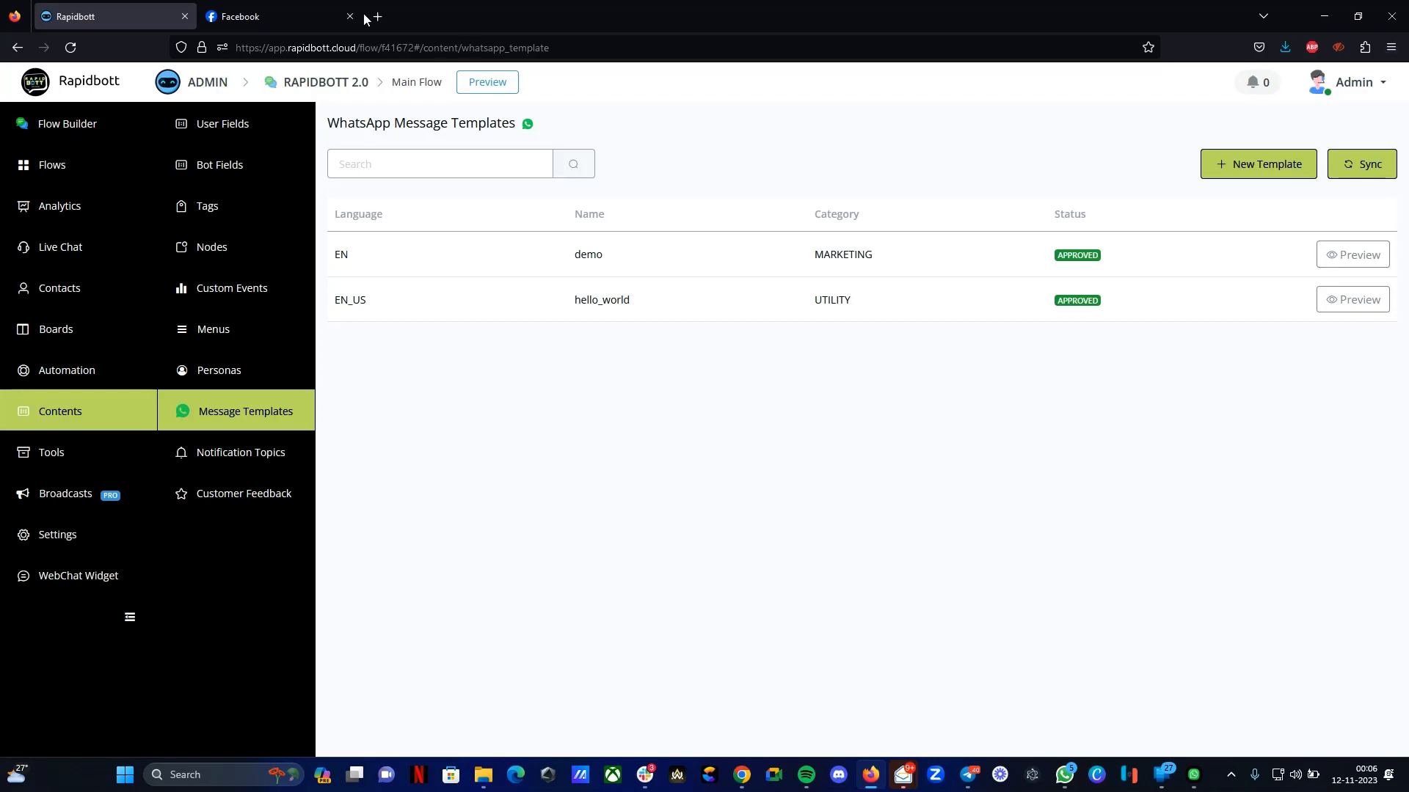
Switch to Facebook and open the Business integrations page in the account's settings.
left_click(248, 16)
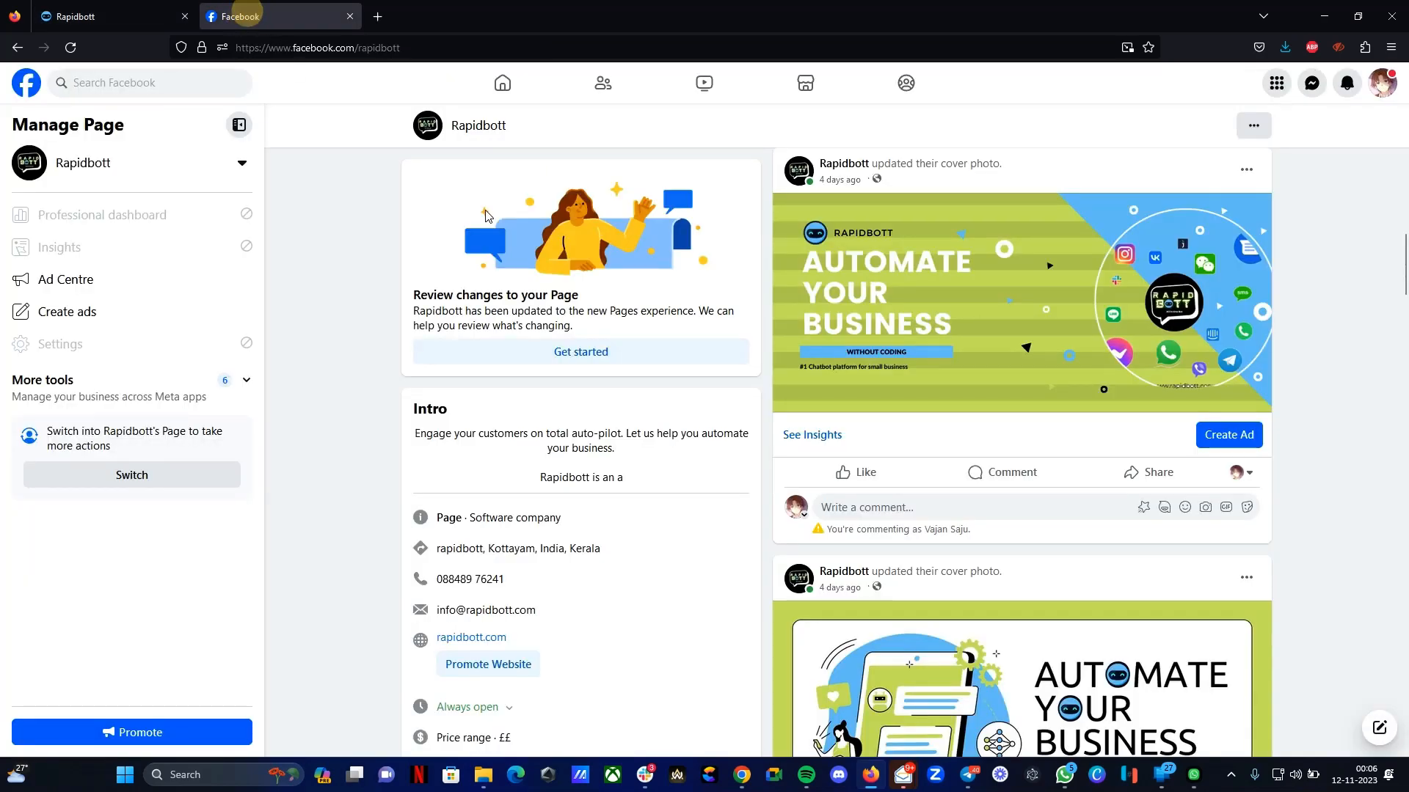
left_click(1384, 84)
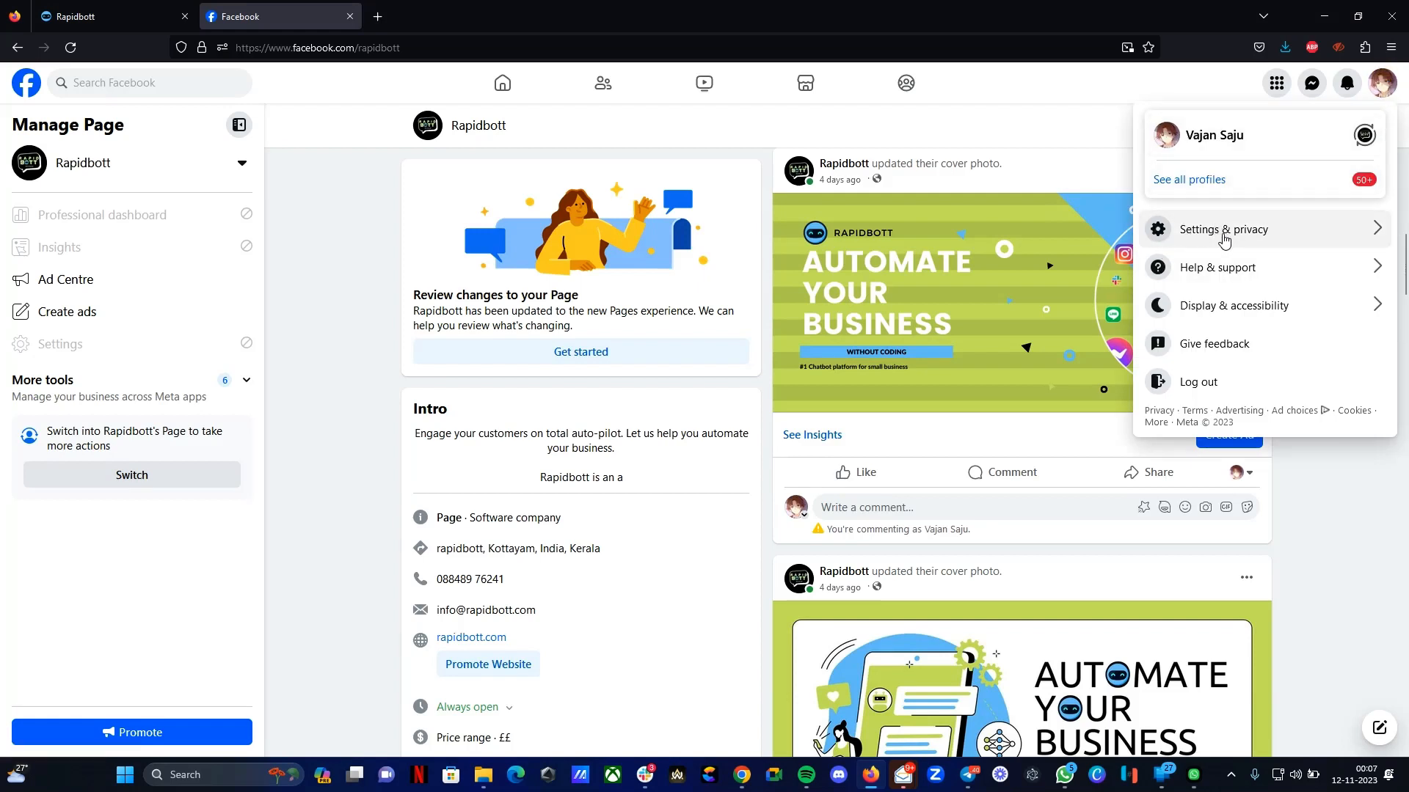
left_click(1253, 236)
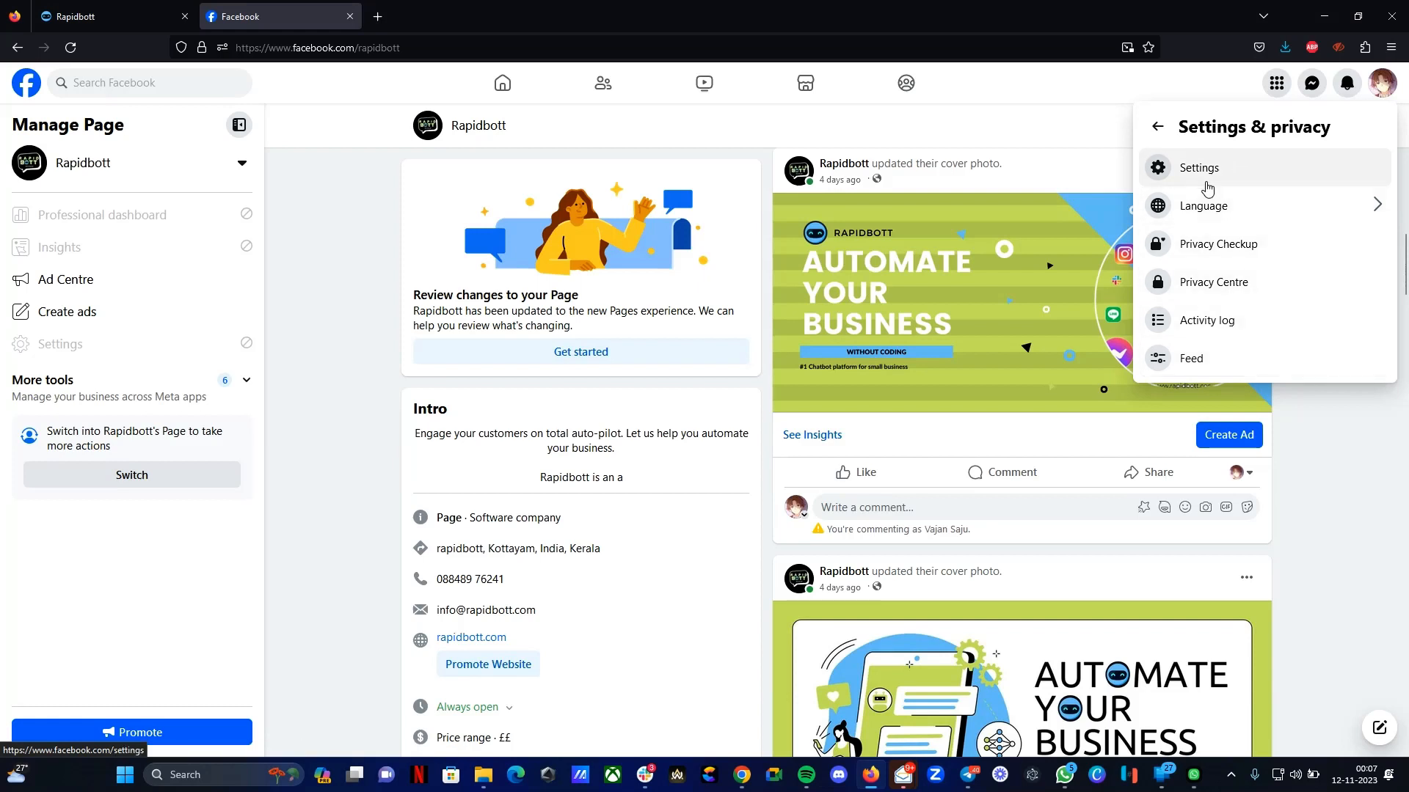
left_click(1207, 188)
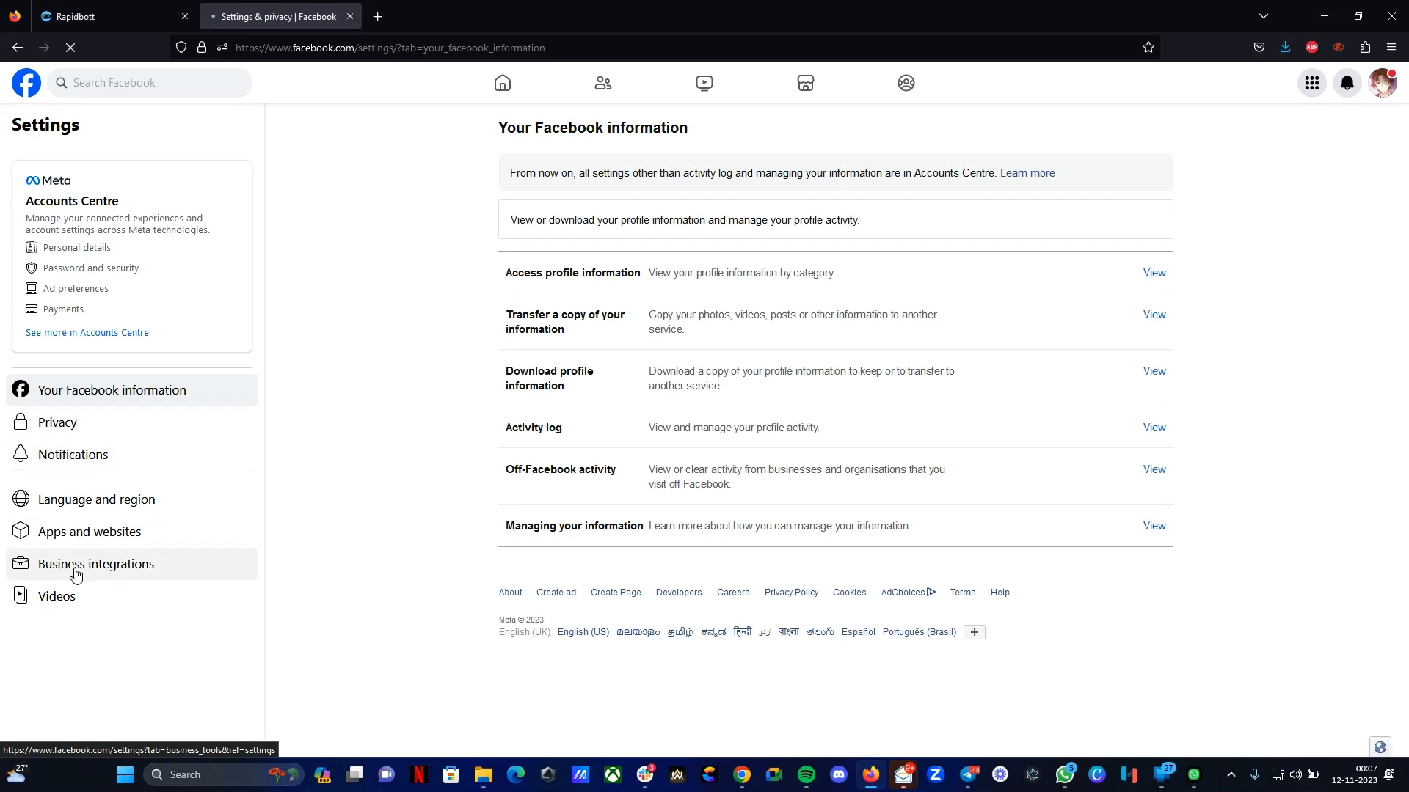
left_click(76, 570)
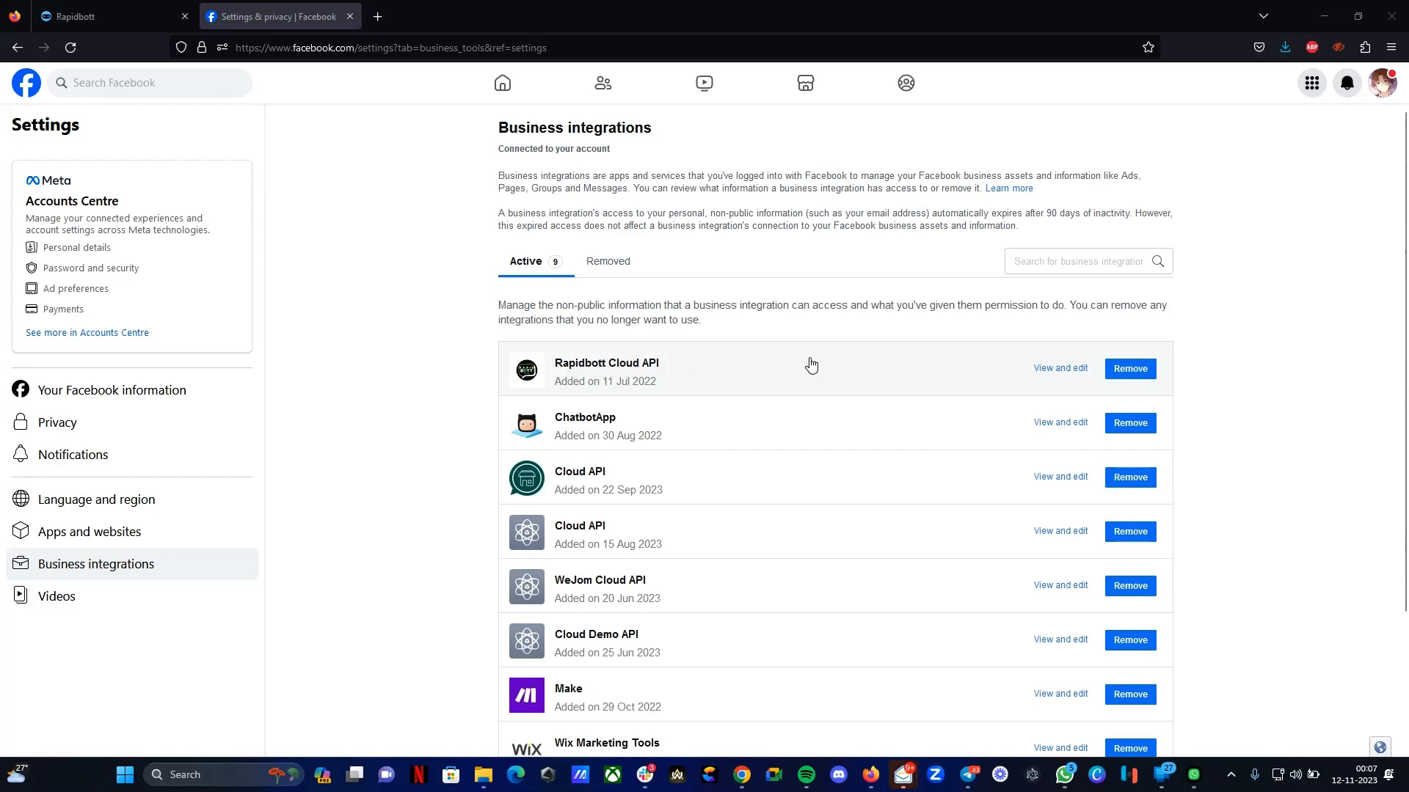
Examine the WhatsApp account and conversation permissions granted to the Rapidbott Cloud API integration, and leave without saving changes.
left_click(1059, 374)
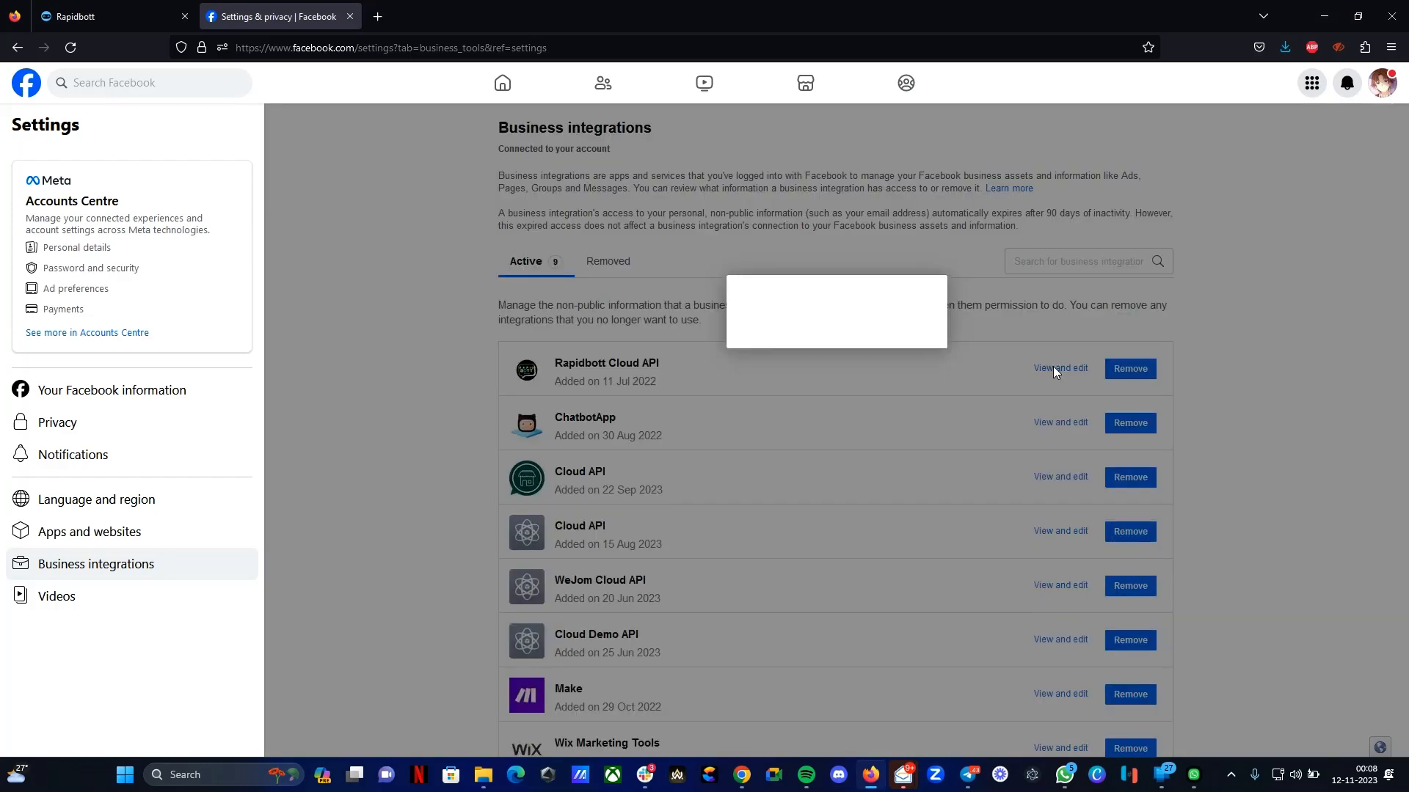
scroll(930, 442, "down", 5)
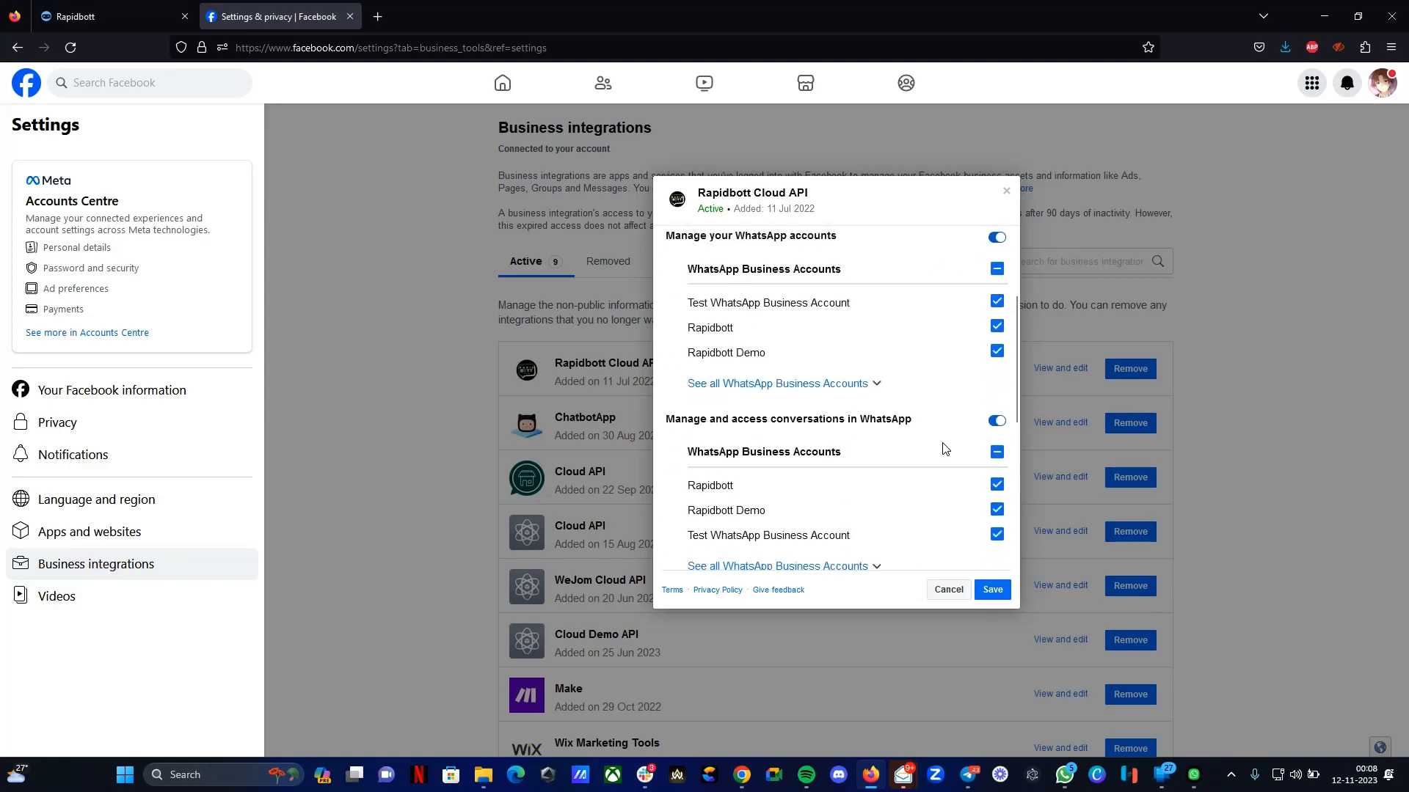
scroll(857, 455, "down", 2)
scroll(863, 451, "up", 4)
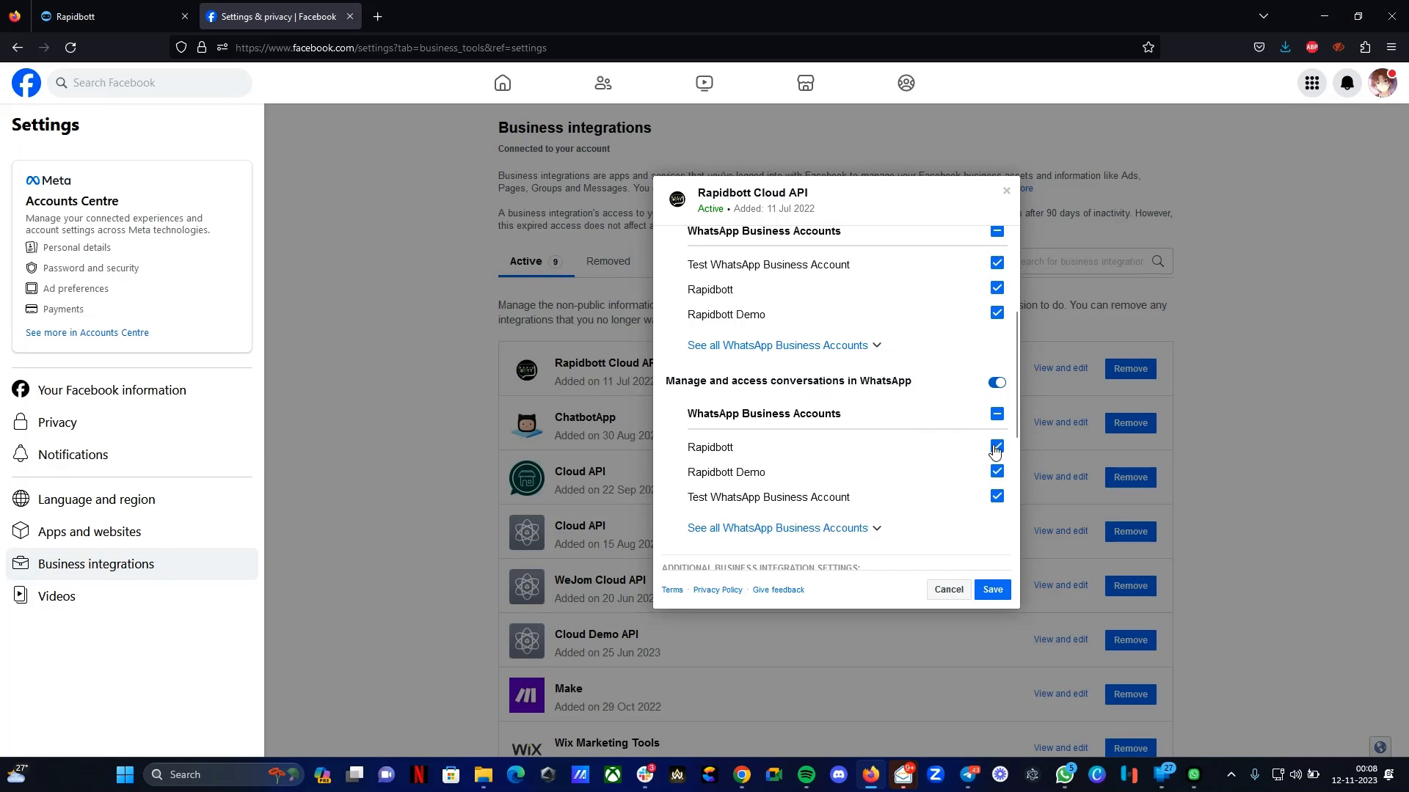
scroll(913, 406, "up", 2)
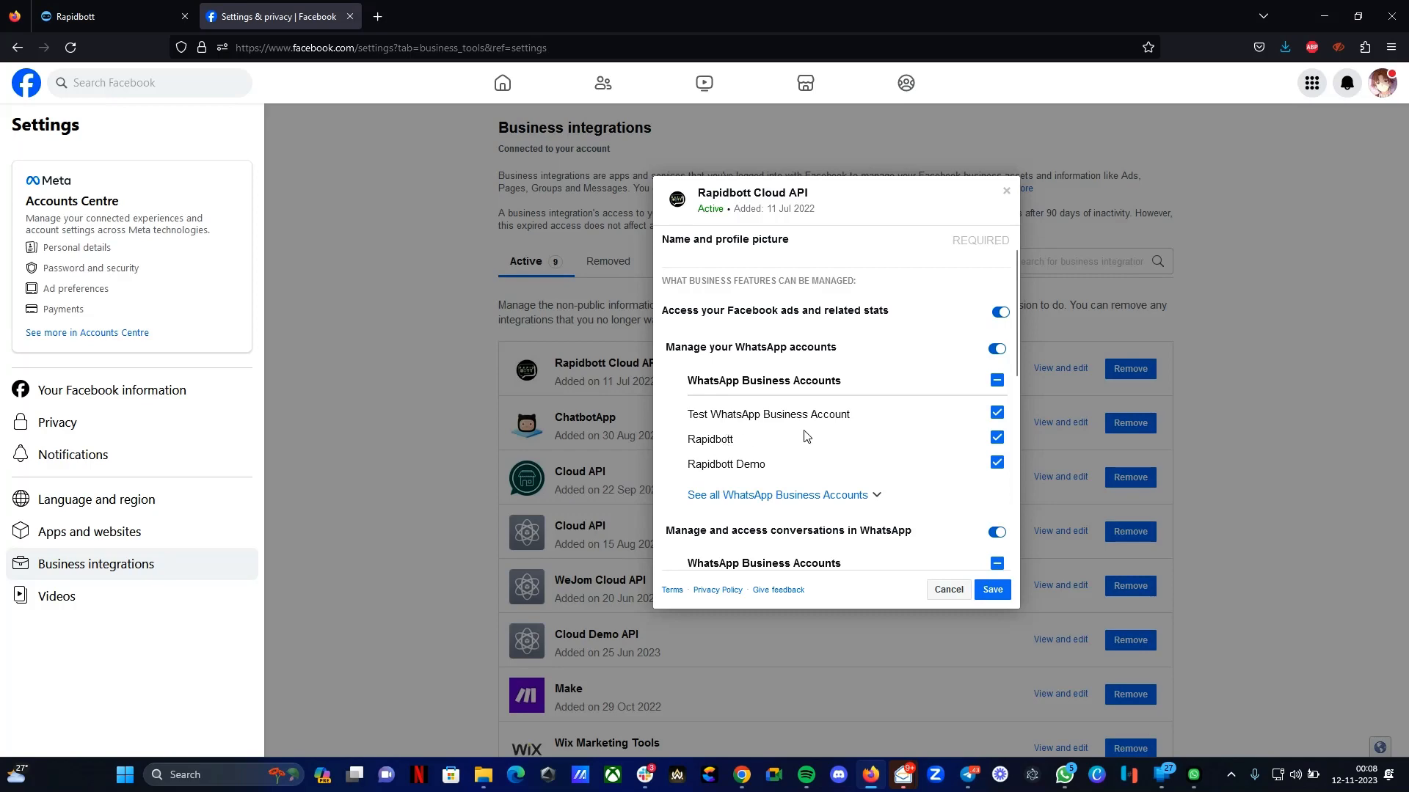
scroll(994, 462, "down", 3)
scroll(994, 505, "down", 2)
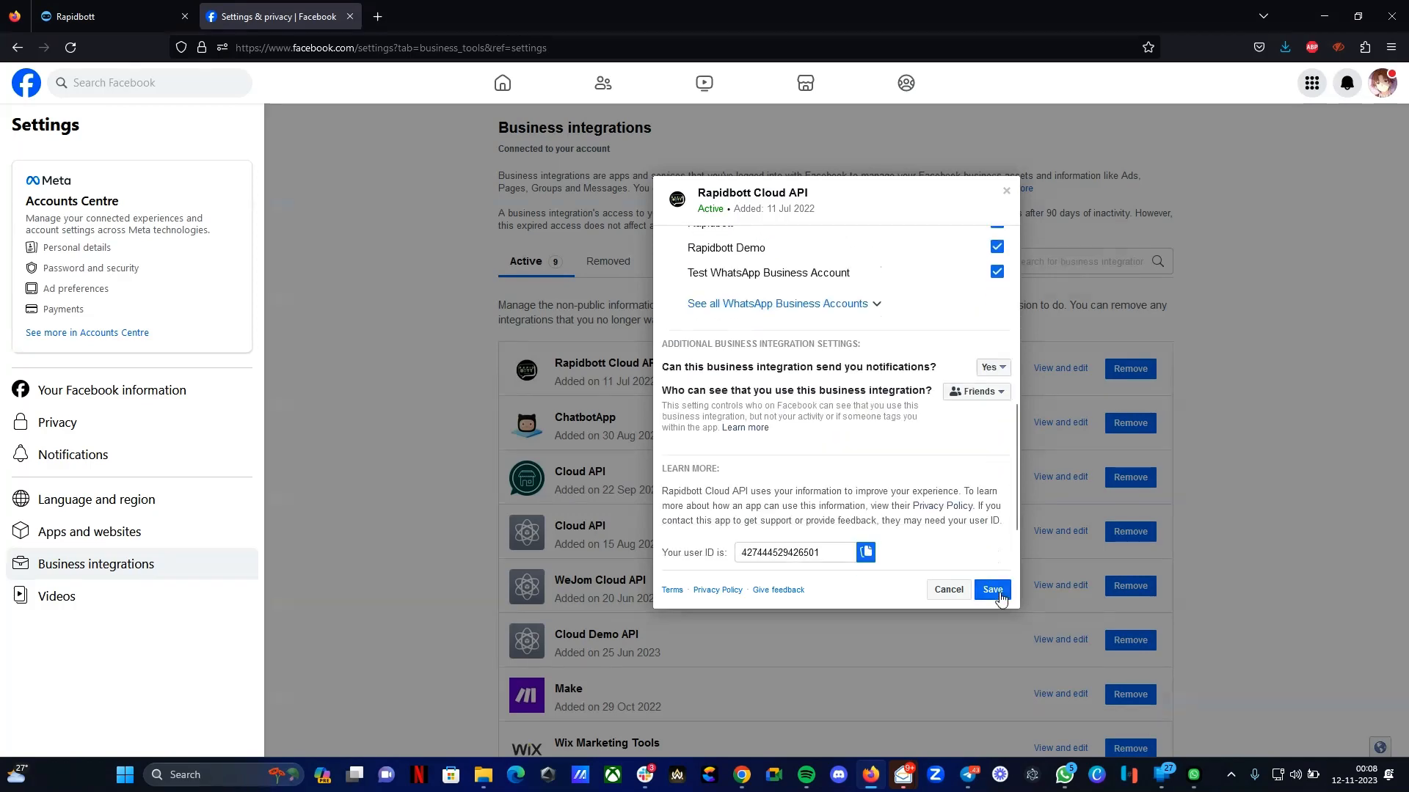
left_click(947, 590)
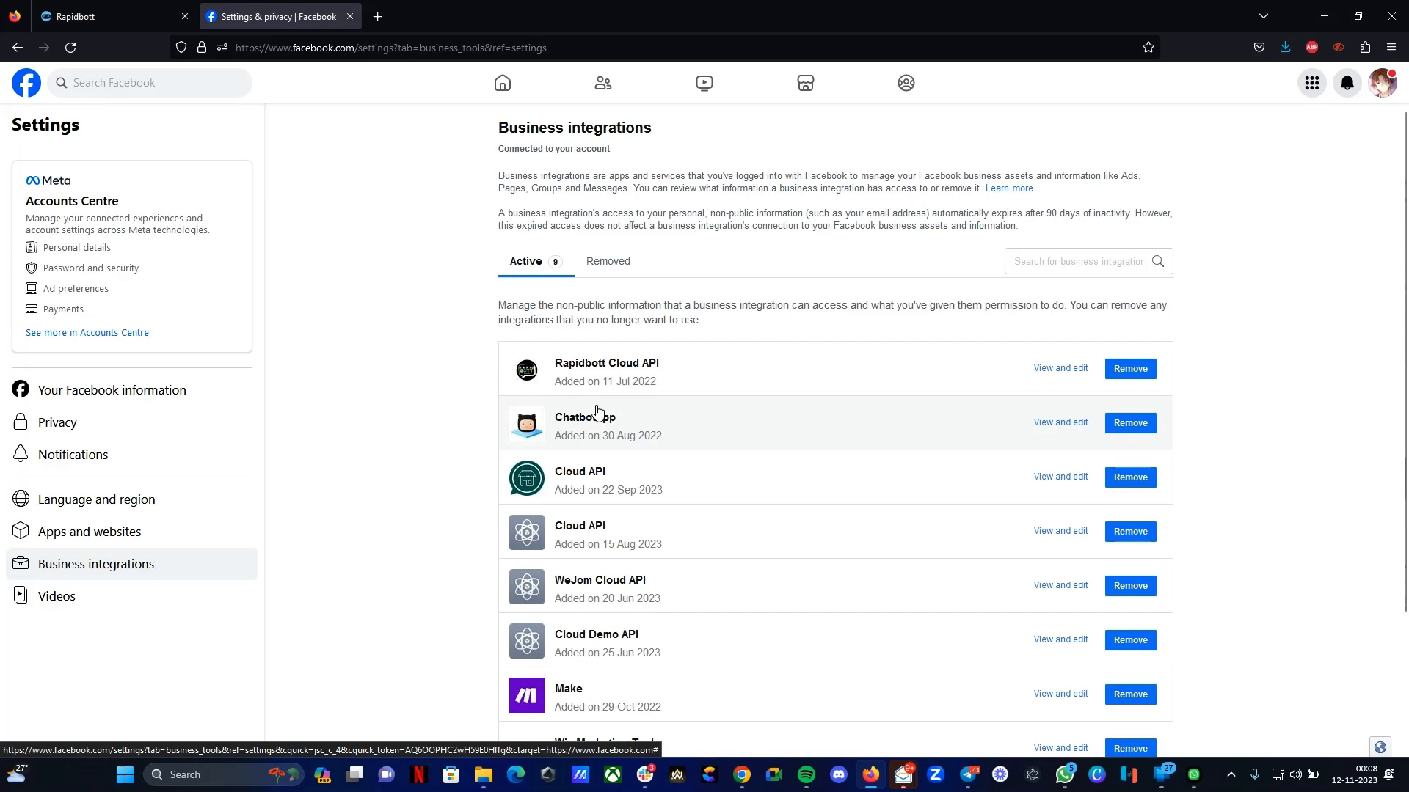
Examine the business, Instagram, Page, group and WhatsApp permissions granted to the ChatbotApp integration, and leave without saving changes.
left_click(1058, 423)
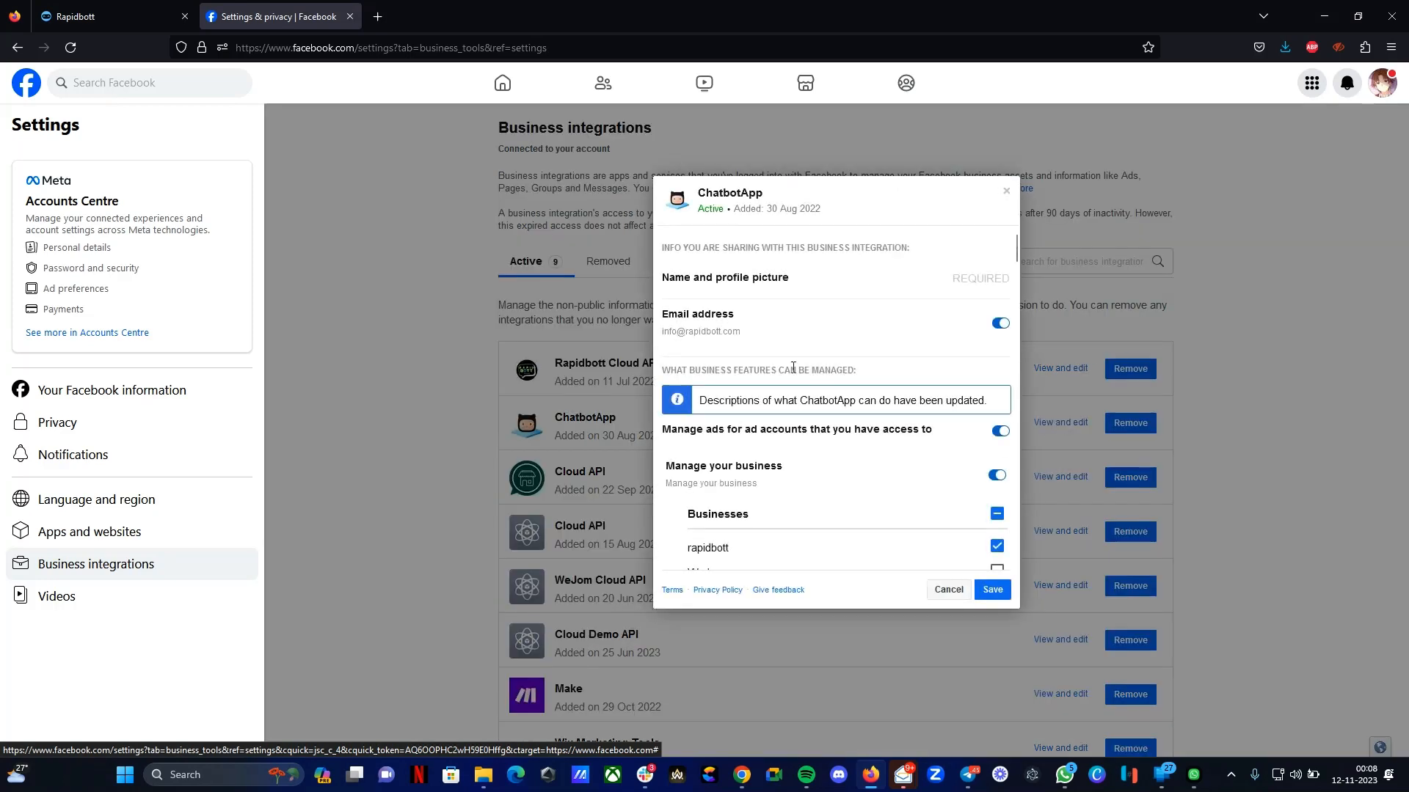
scroll(796, 433, "down", 3)
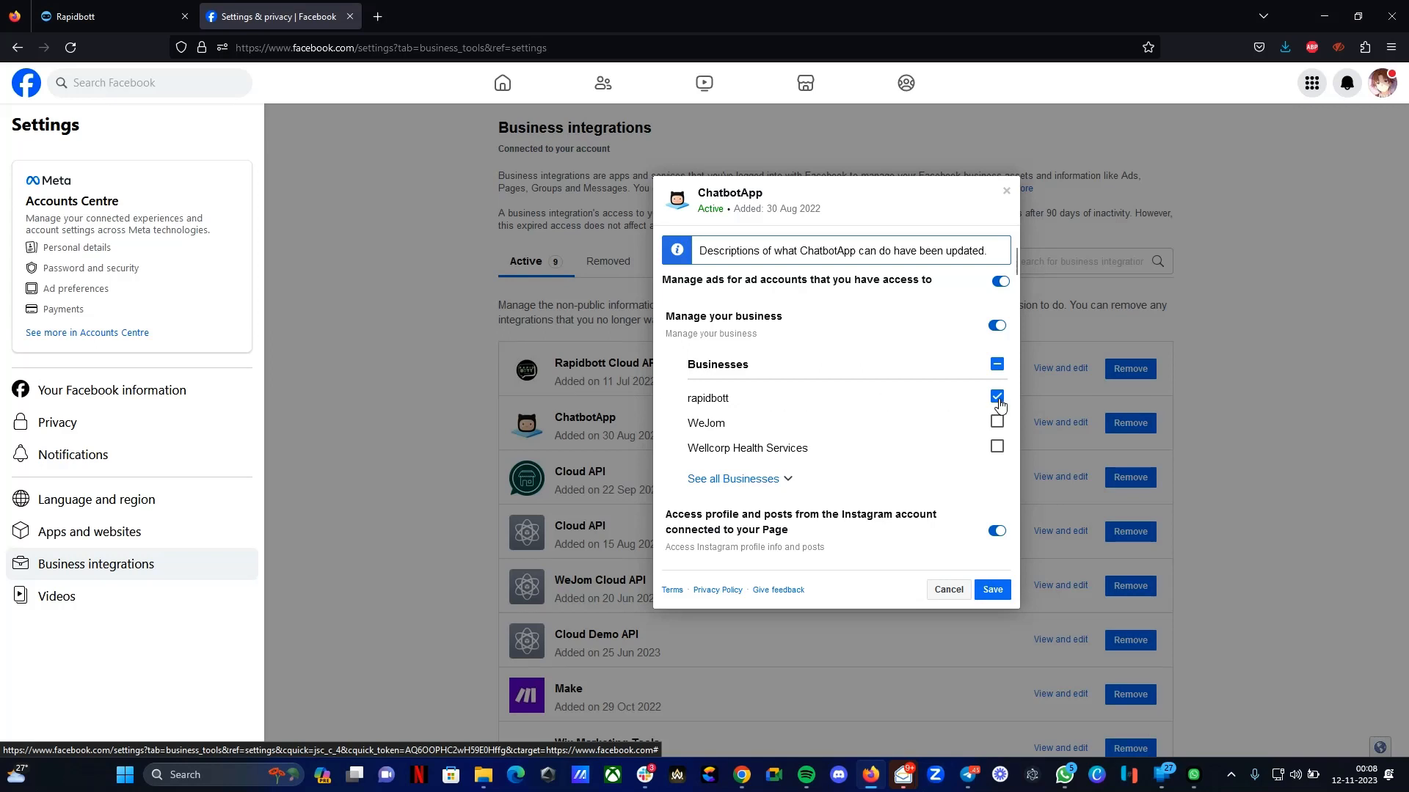
scroll(998, 404, "down", 5)
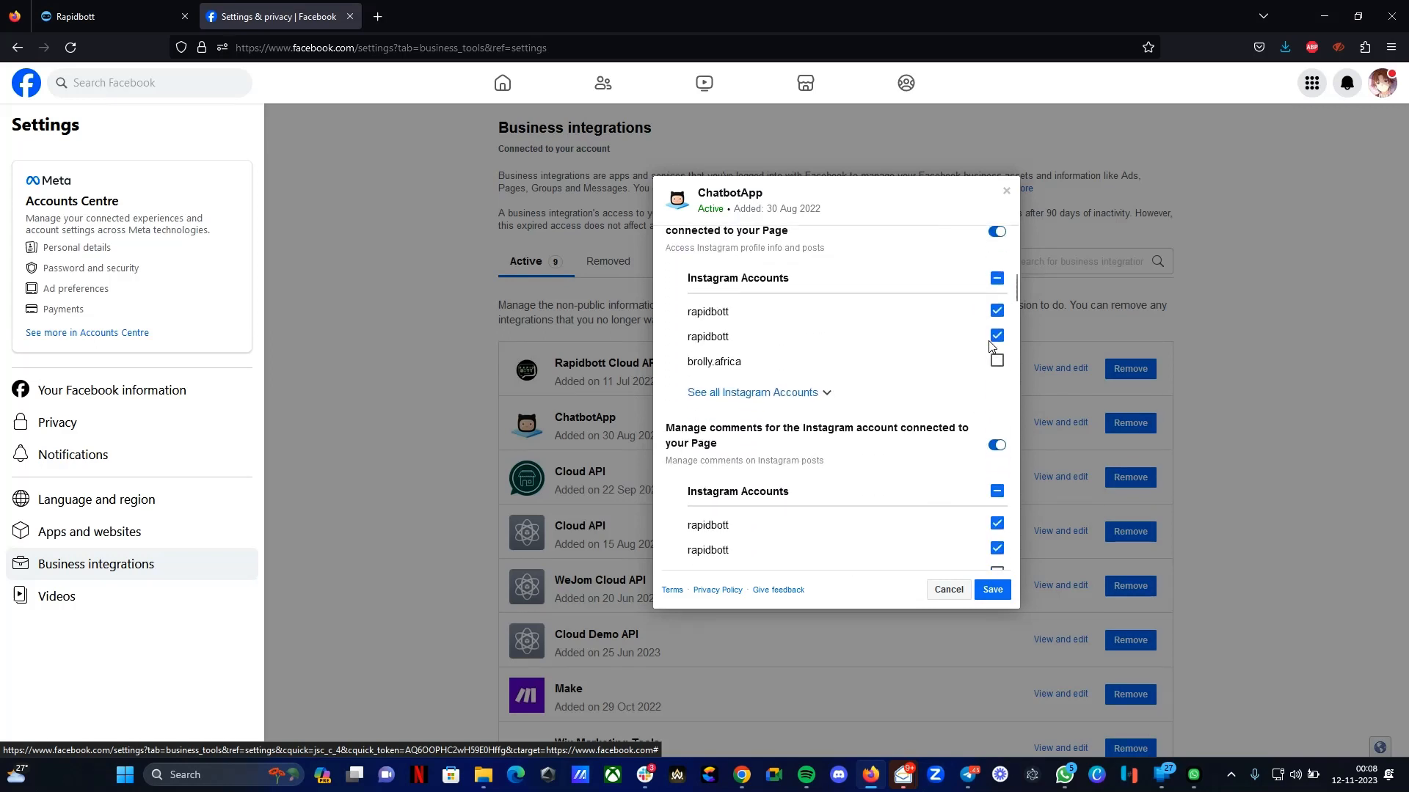
scroll(717, 448, "down", 3)
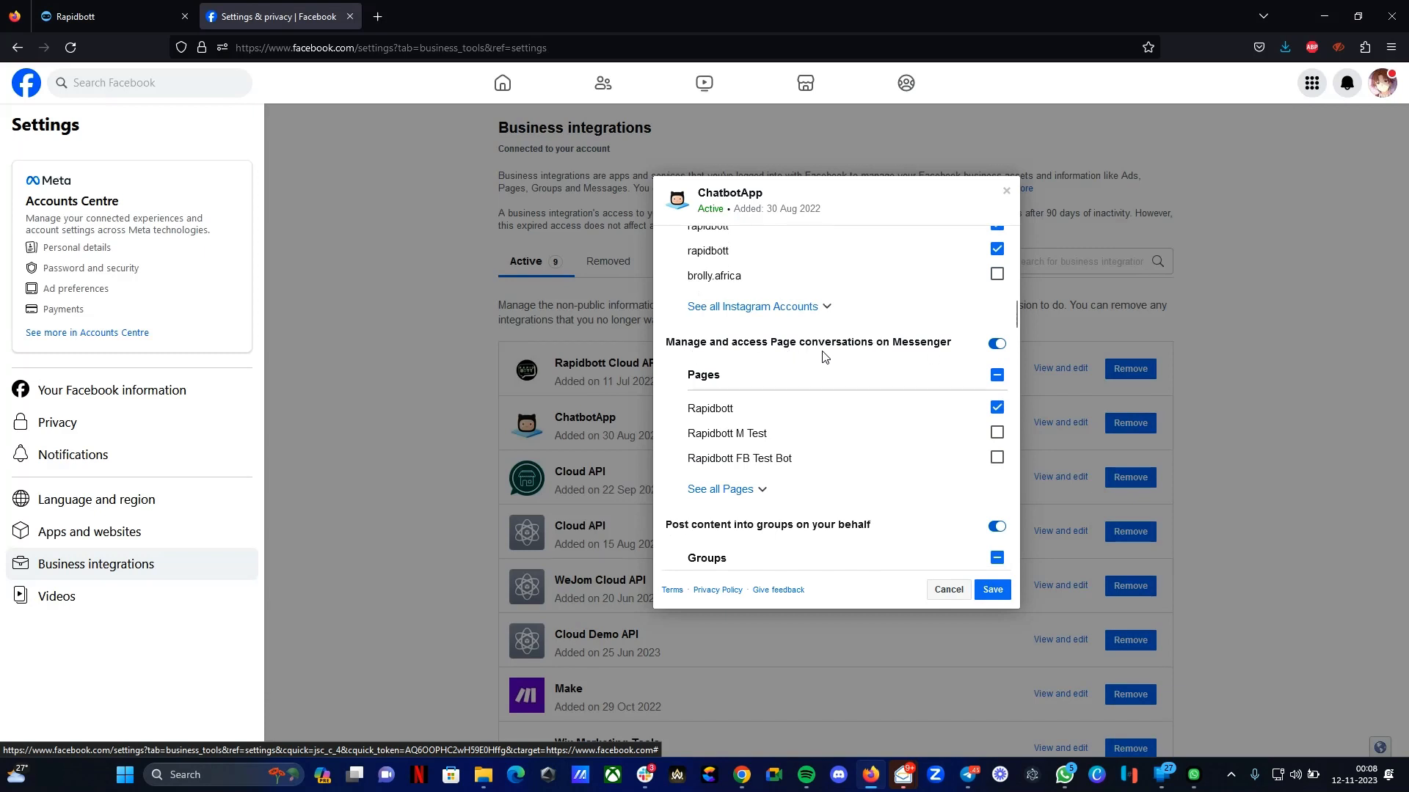
scroll(939, 350, "down", 1)
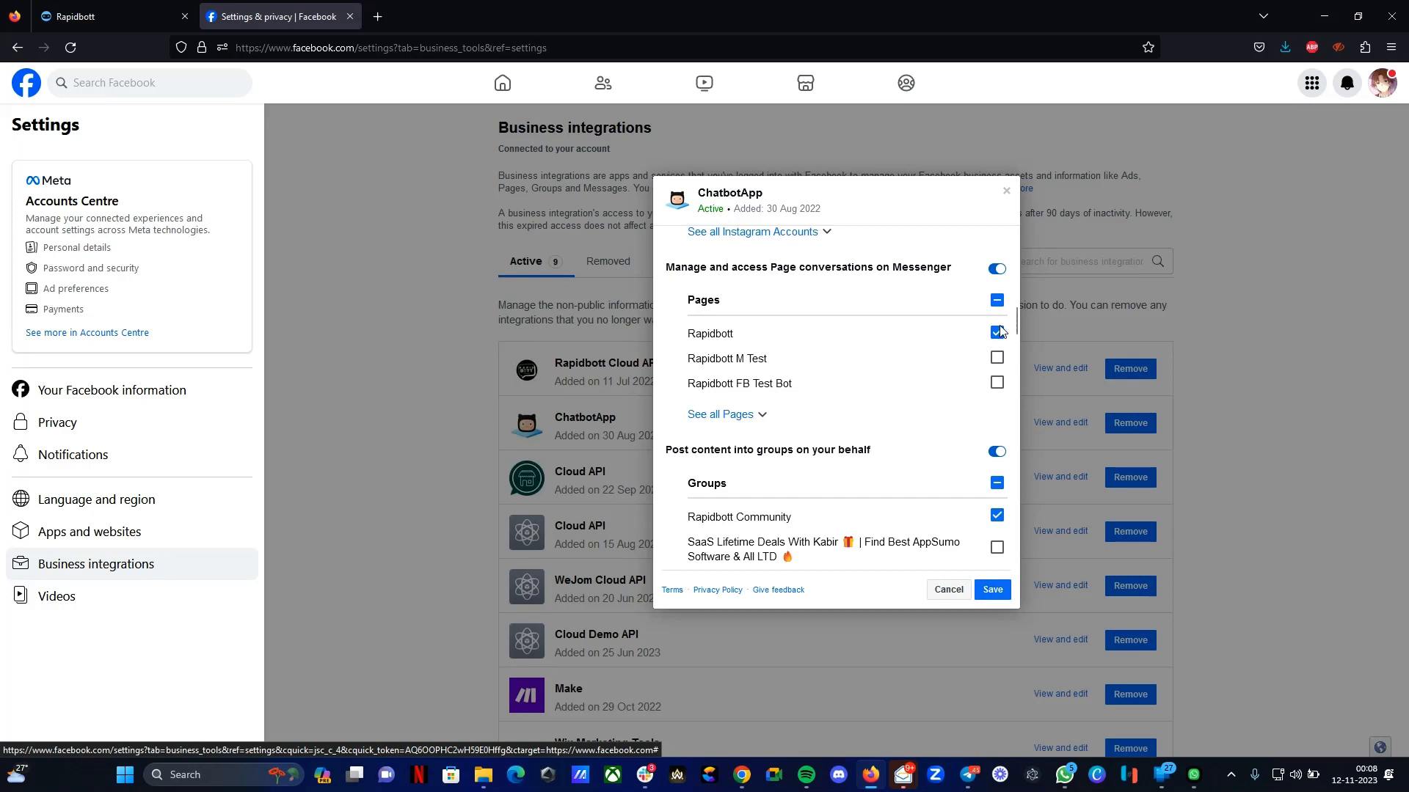
scroll(1000, 336, "down", 5)
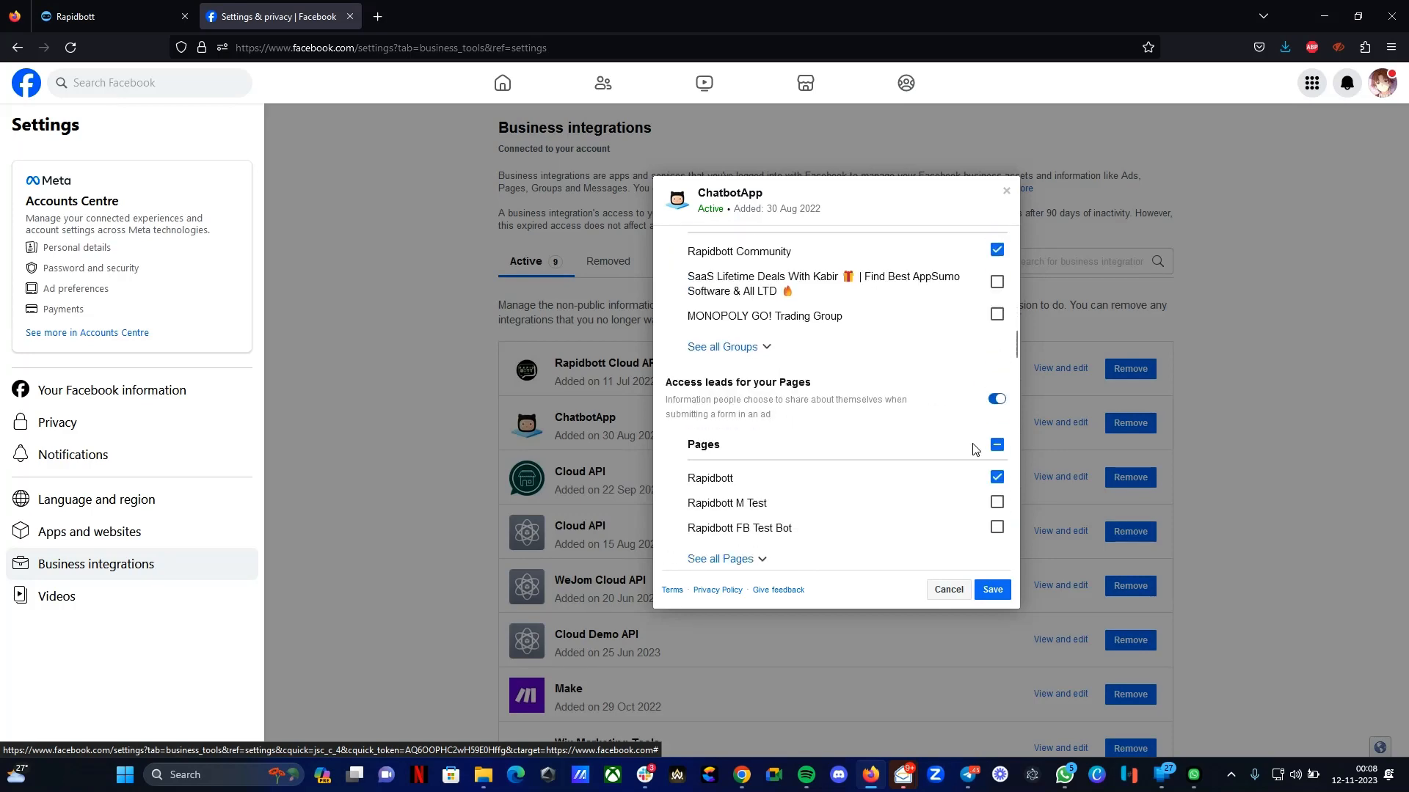
scroll(997, 377, "down", 1)
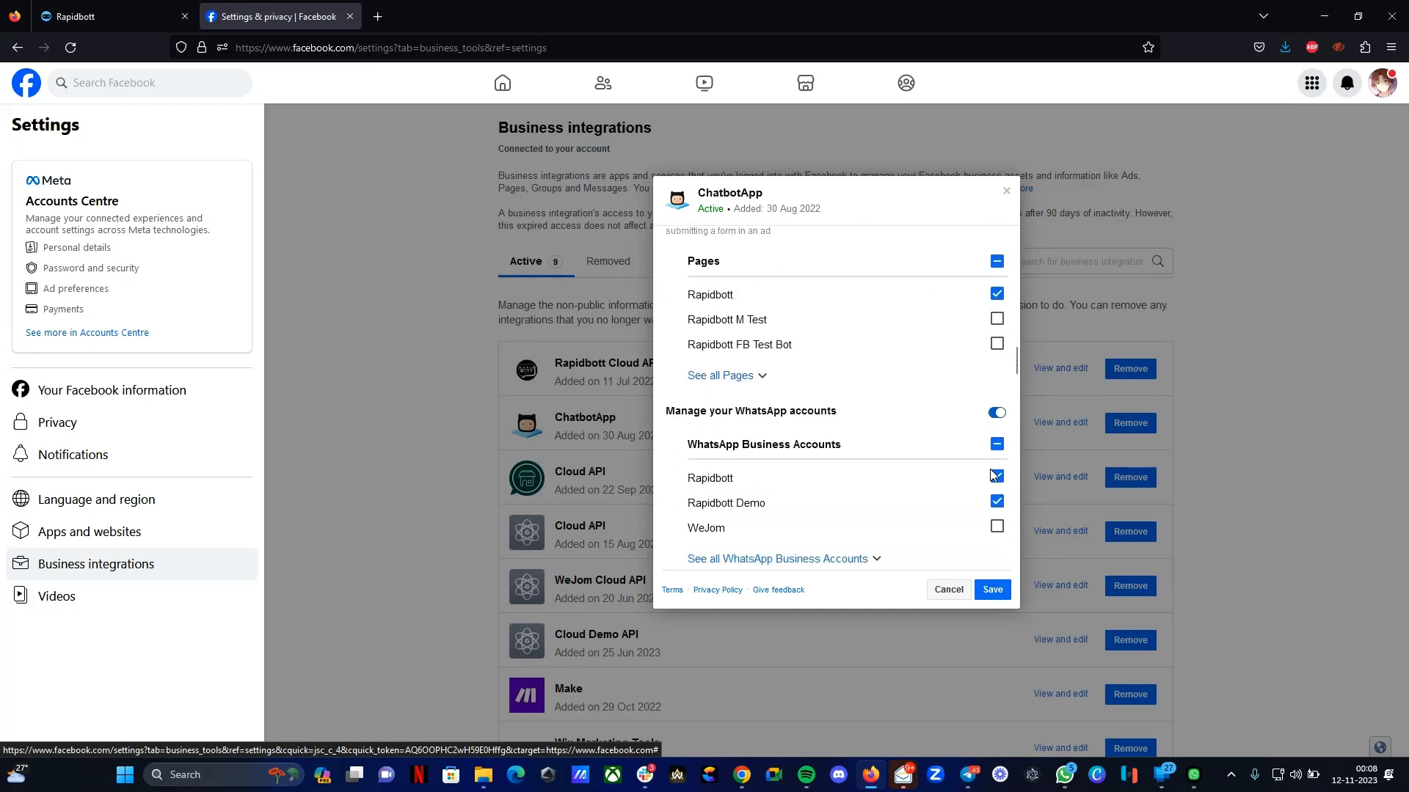
scroll(995, 481, "down", 3)
scroll(994, 480, "down", 2)
scroll(844, 374, "down", 5)
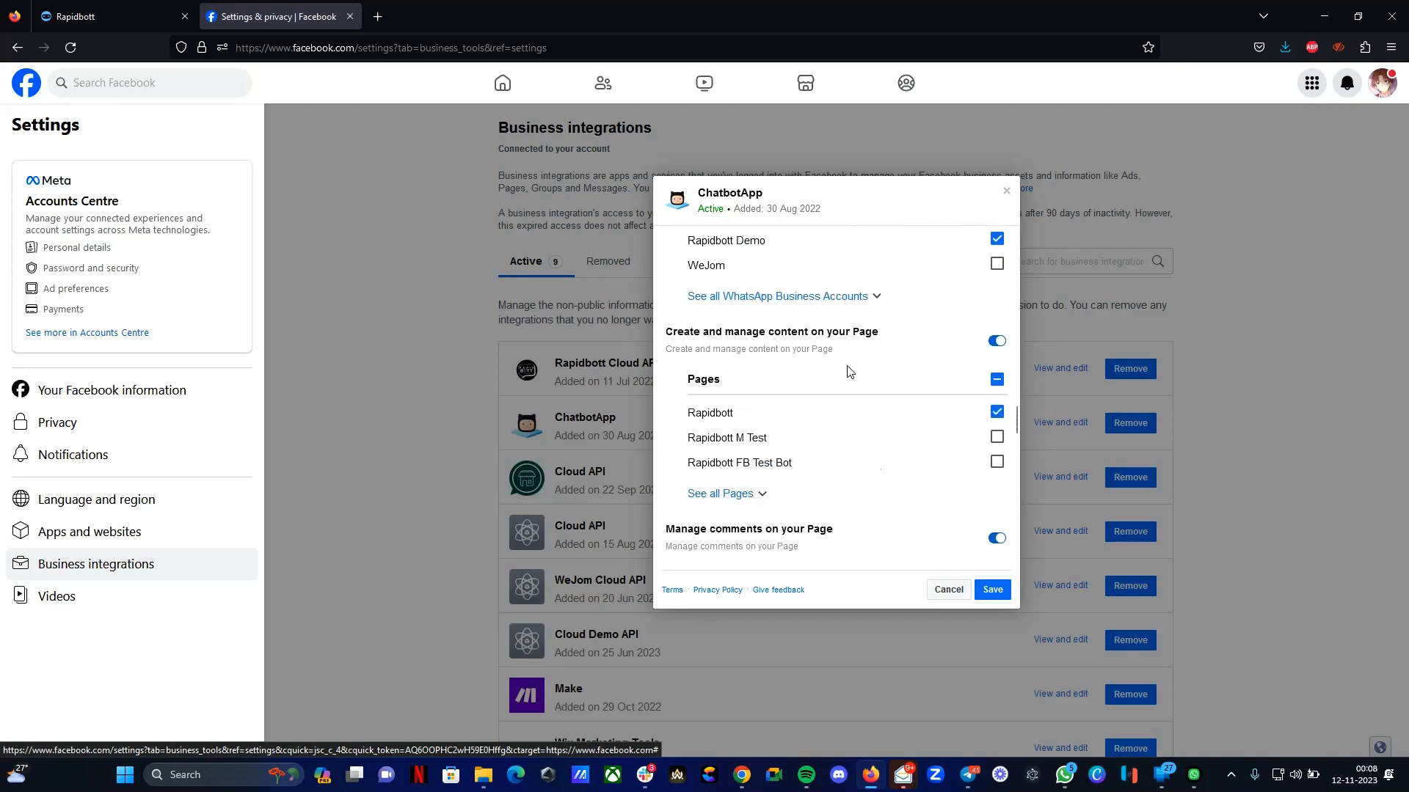
scroll(720, 409, "down", 3)
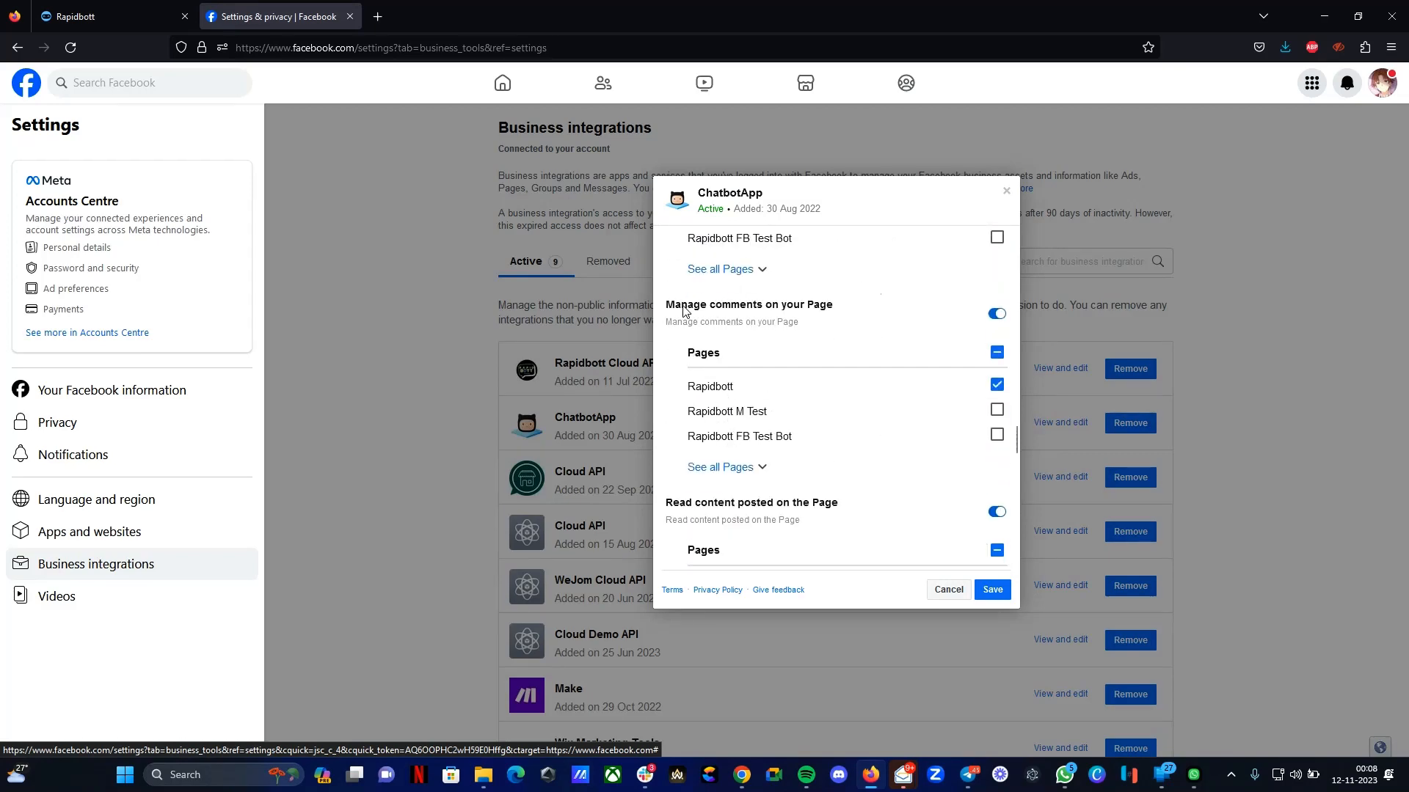
scroll(756, 373, "down", 5)
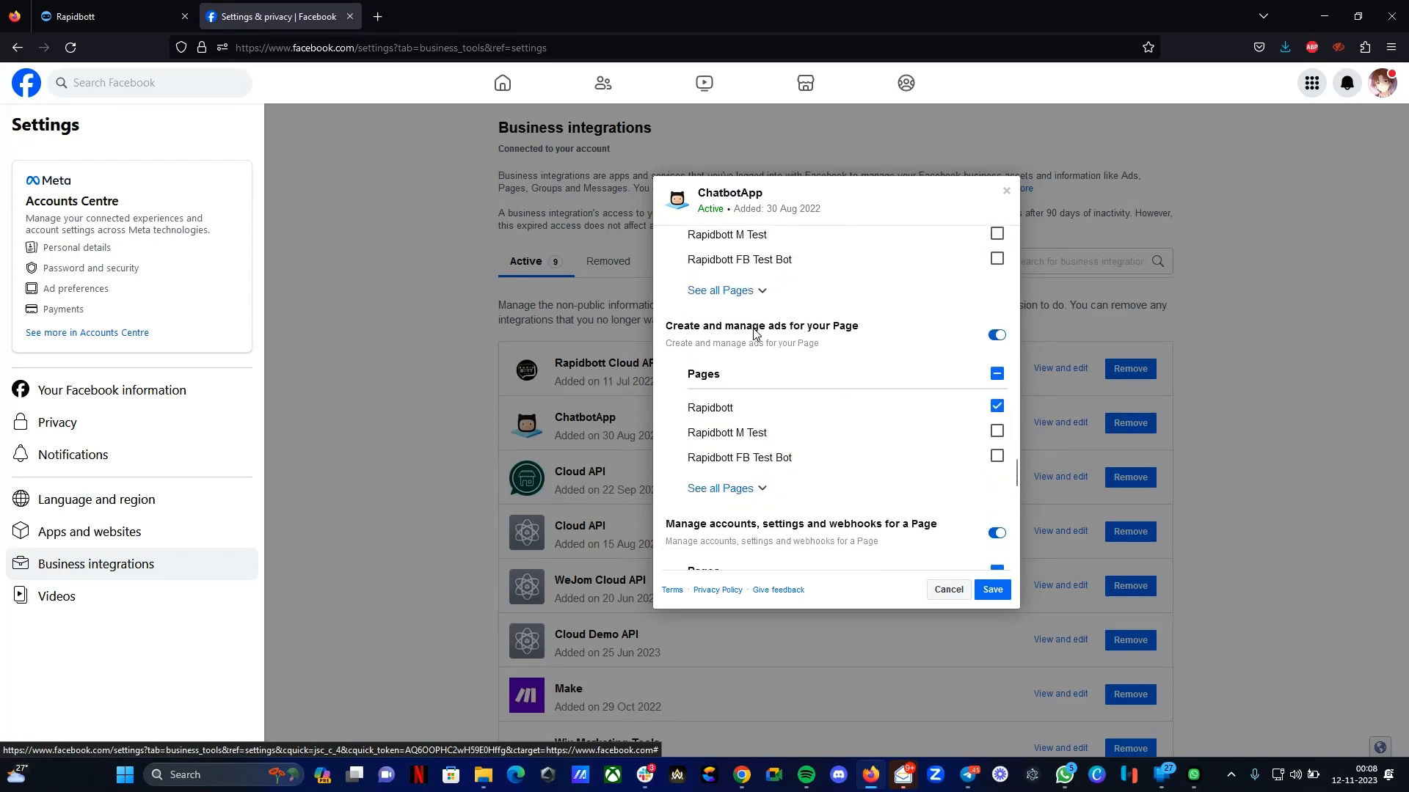
scroll(755, 334, "down", 3)
scroll(896, 419, "down", 7)
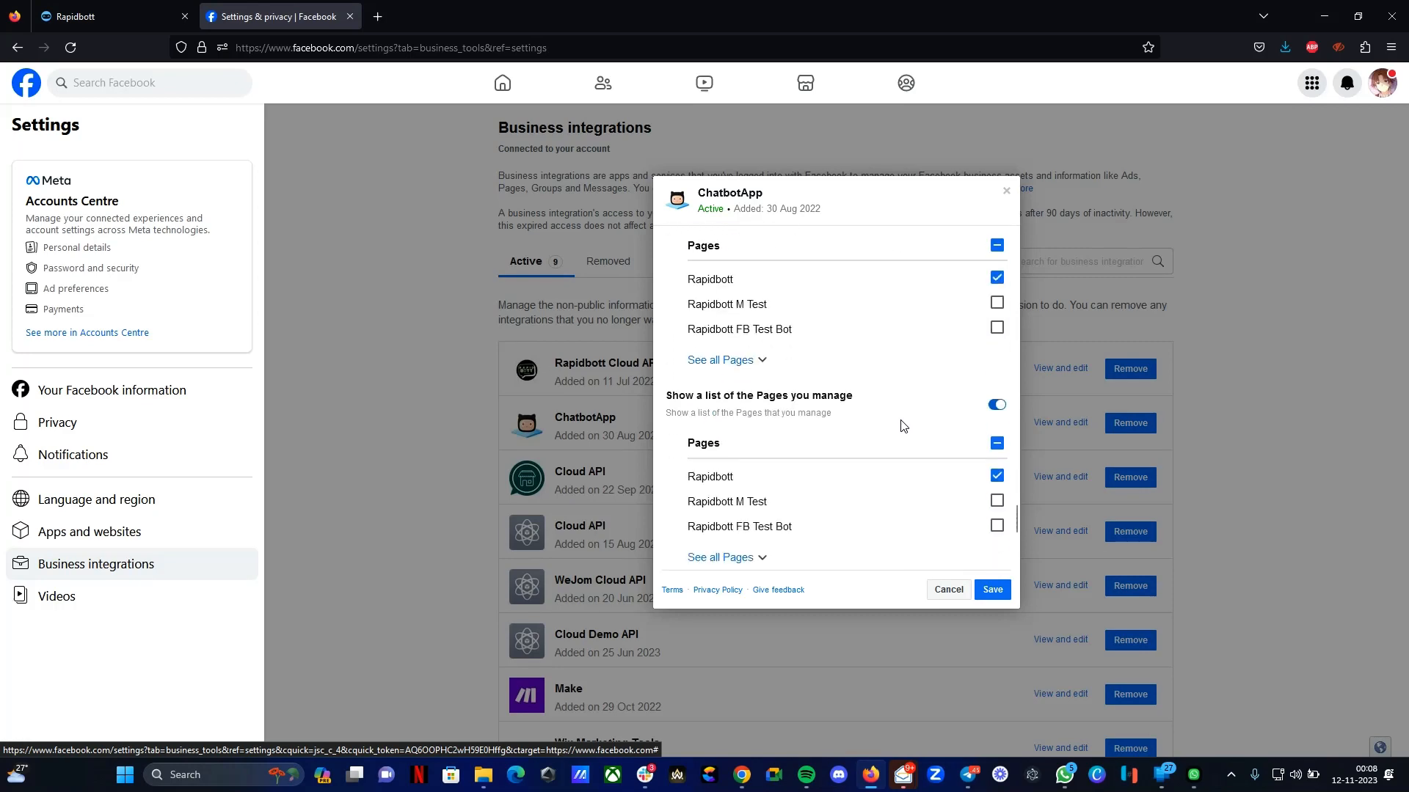
scroll(956, 396, "up", 6)
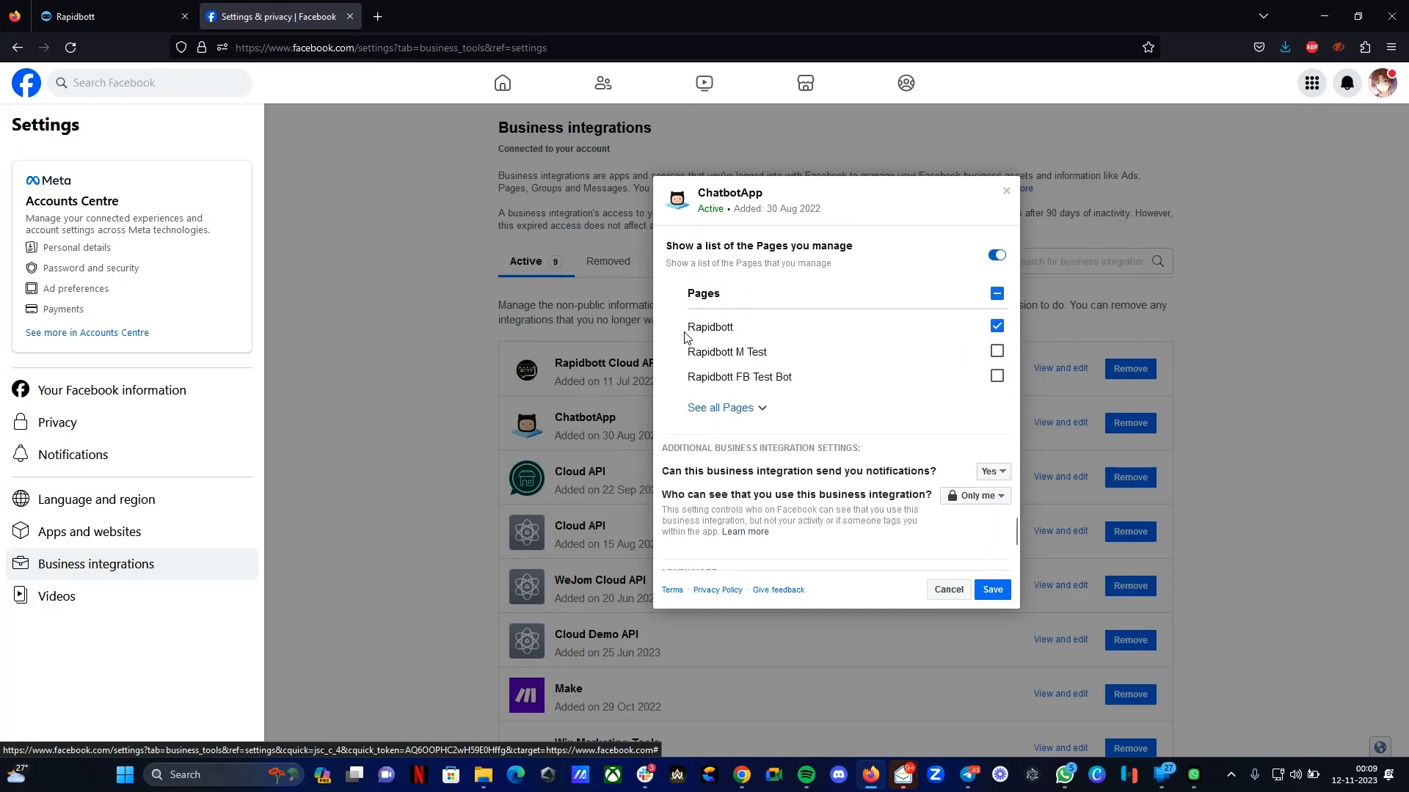
scroll(764, 410, "up", 6)
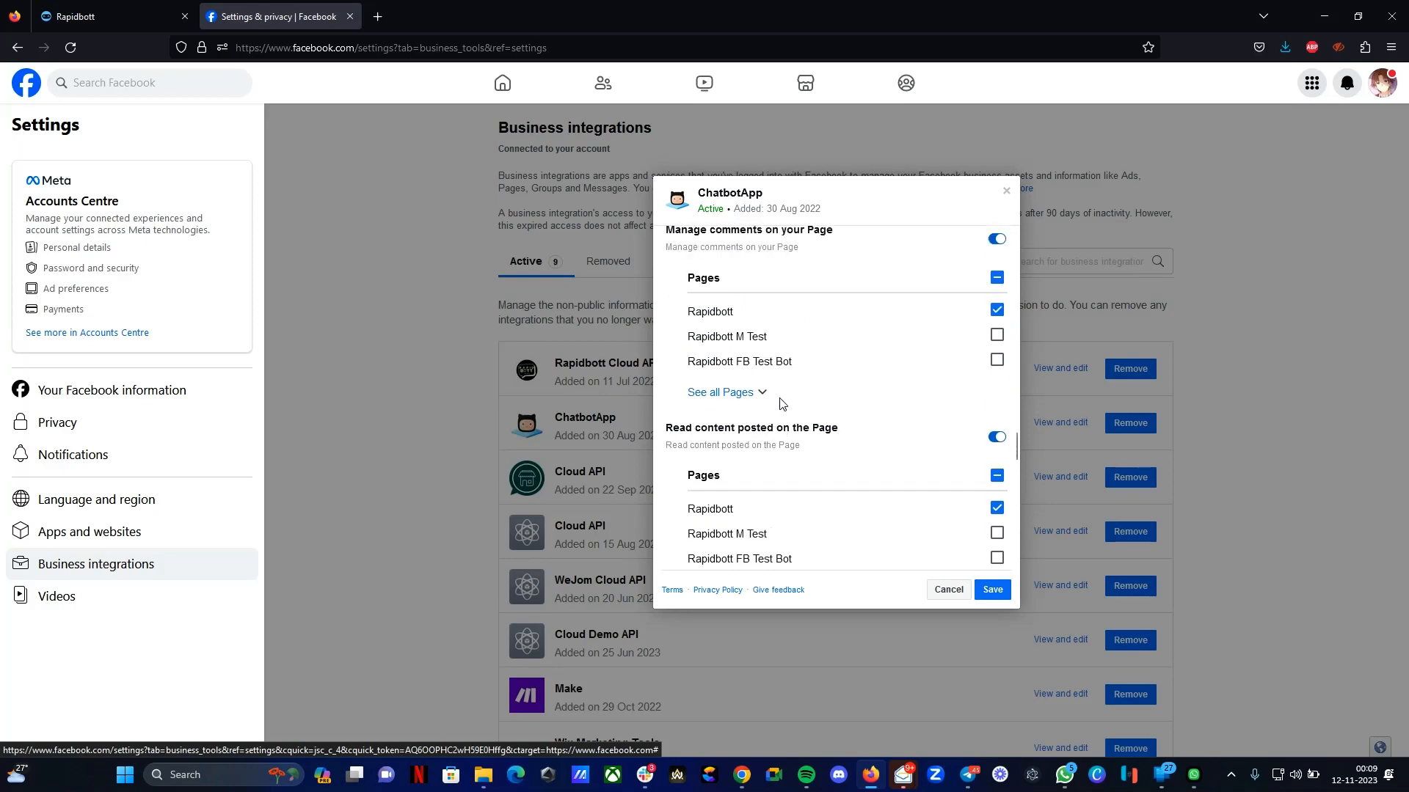
scroll(750, 424, "up", 5)
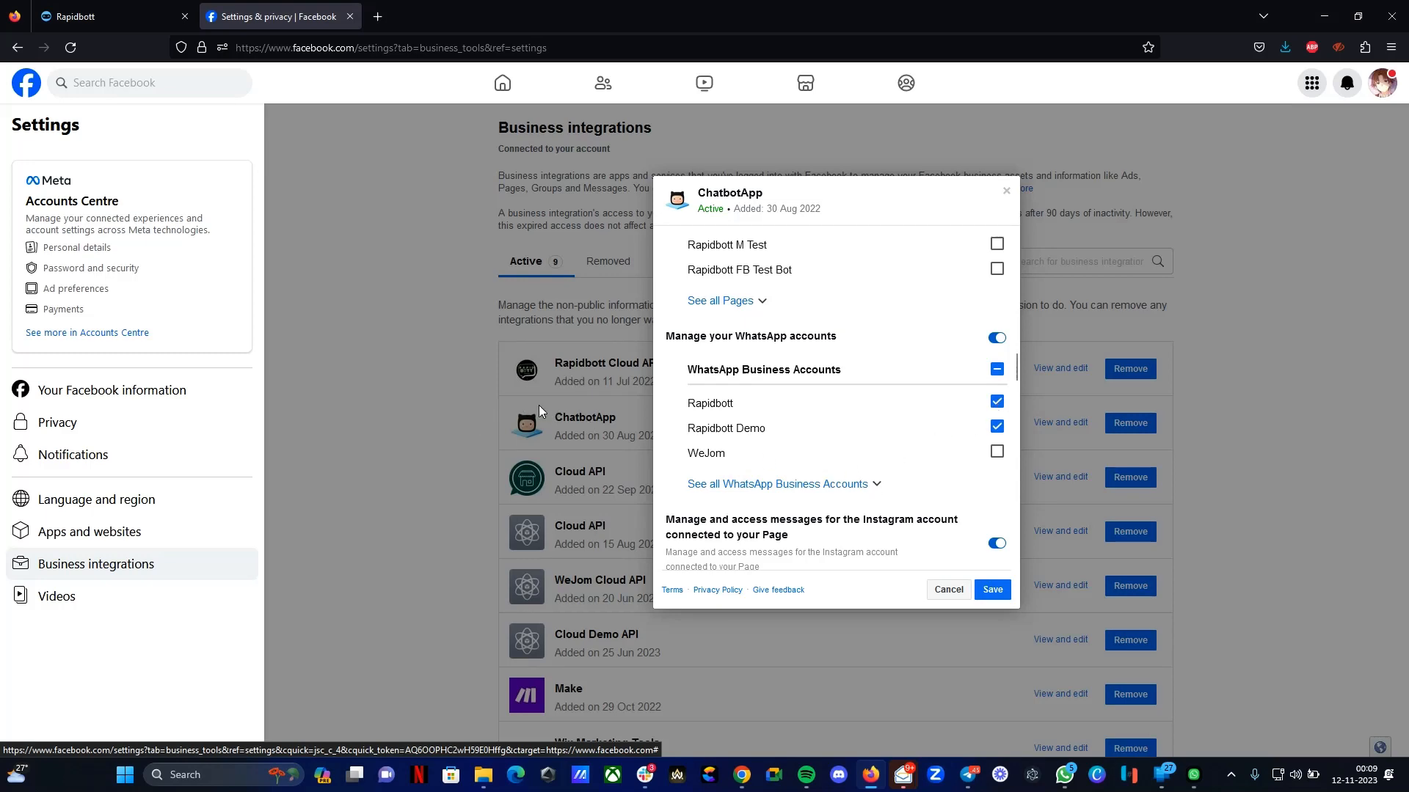
left_click(947, 589)
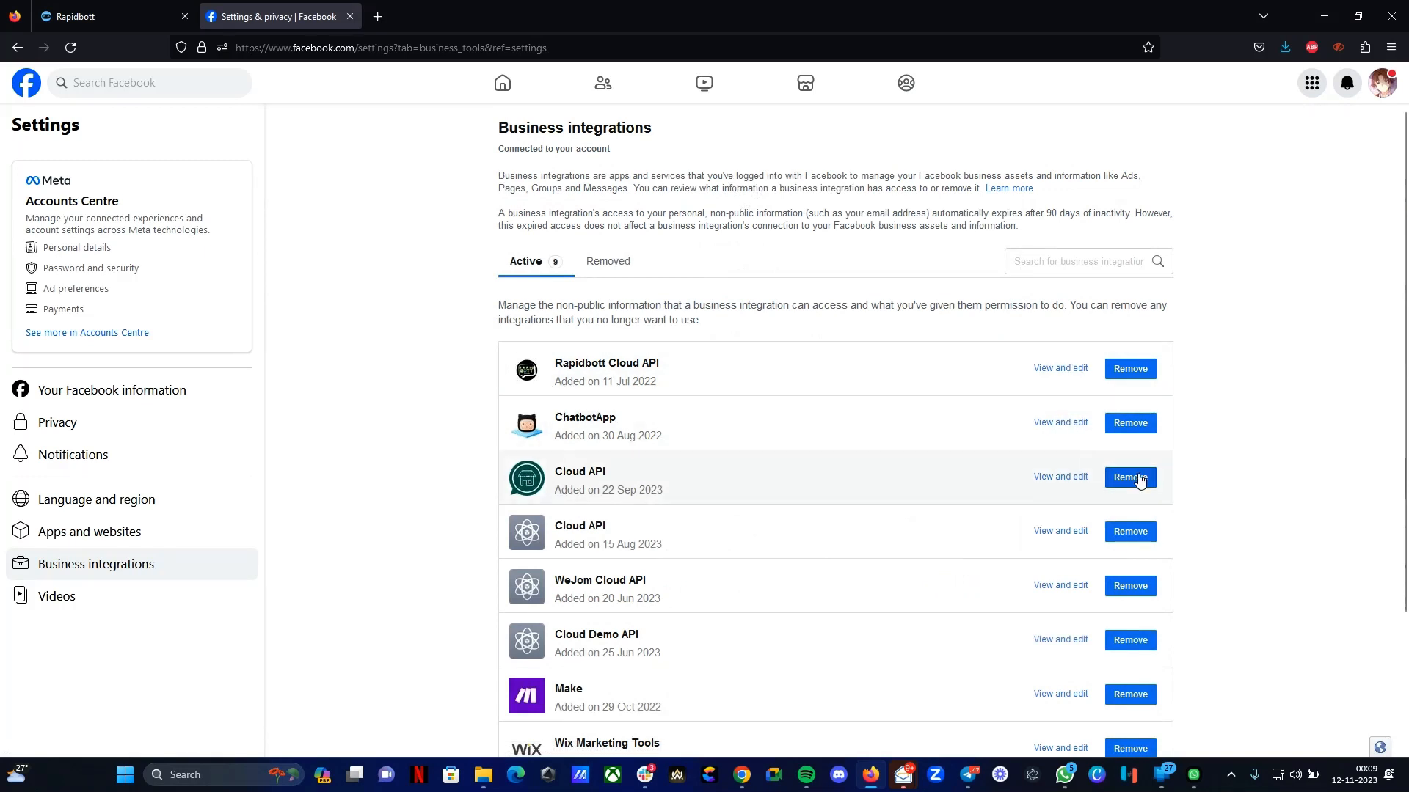
Switch back to Rapidbott, reload the site and reopen the WhatsApp message templates list.
left_click(91, 17)
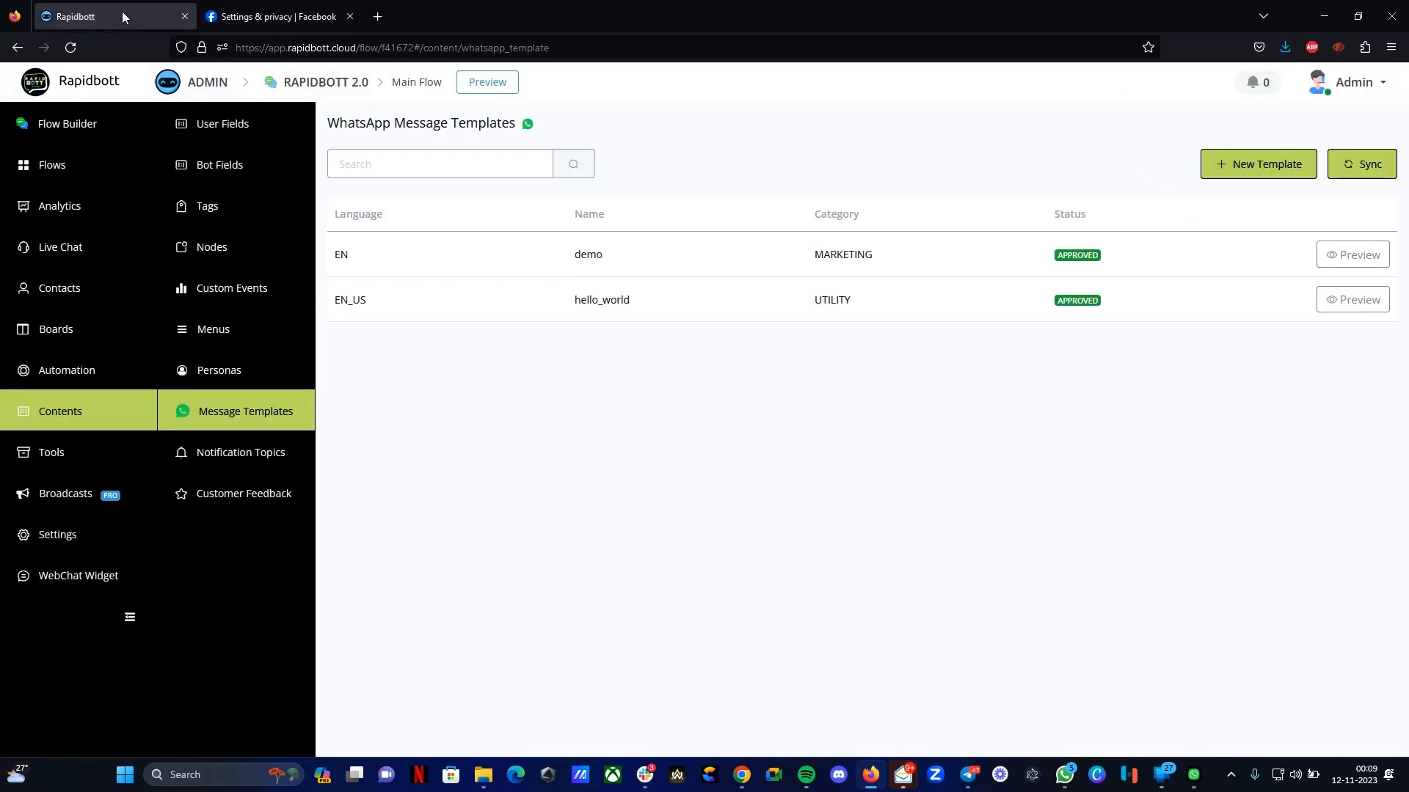
left_click(72, 48)
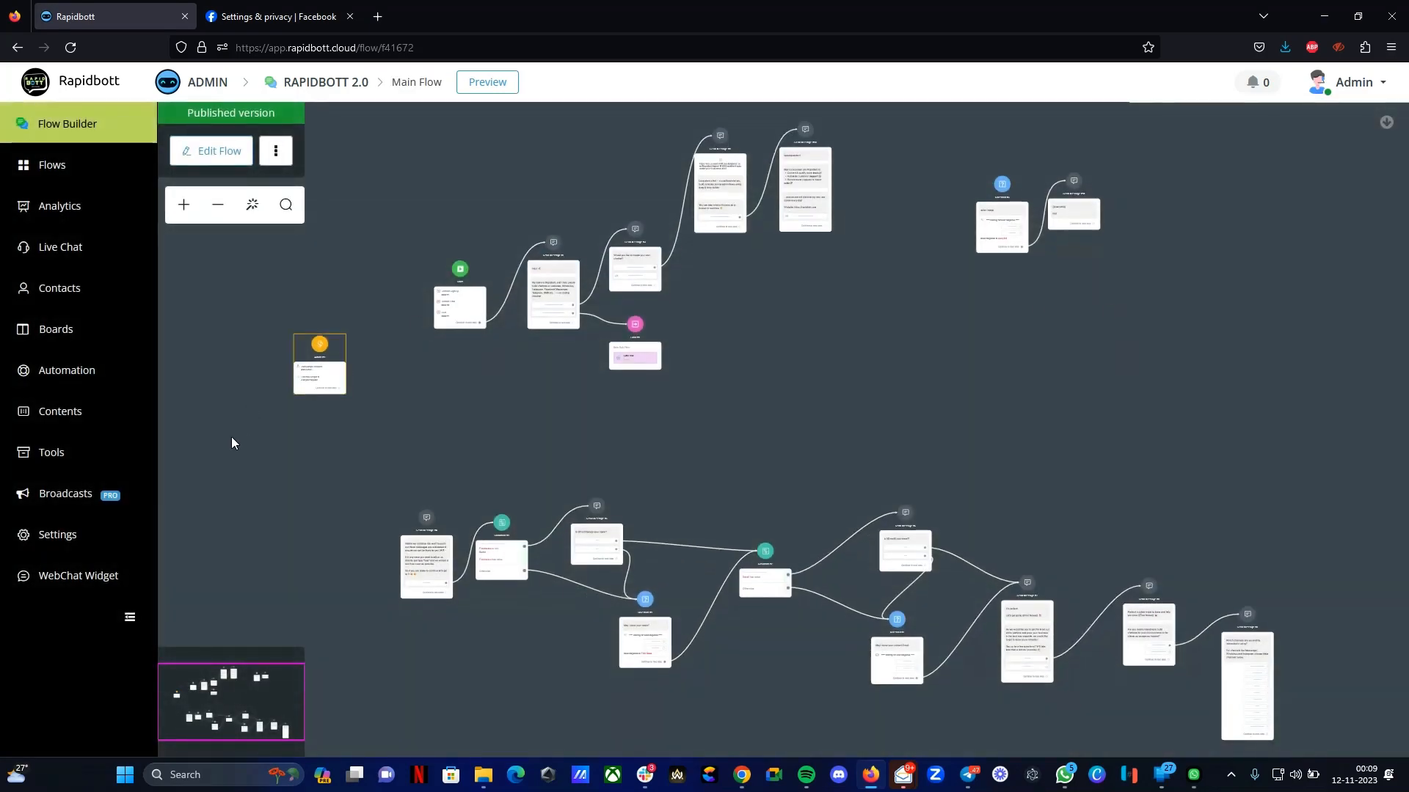
left_click(82, 412)
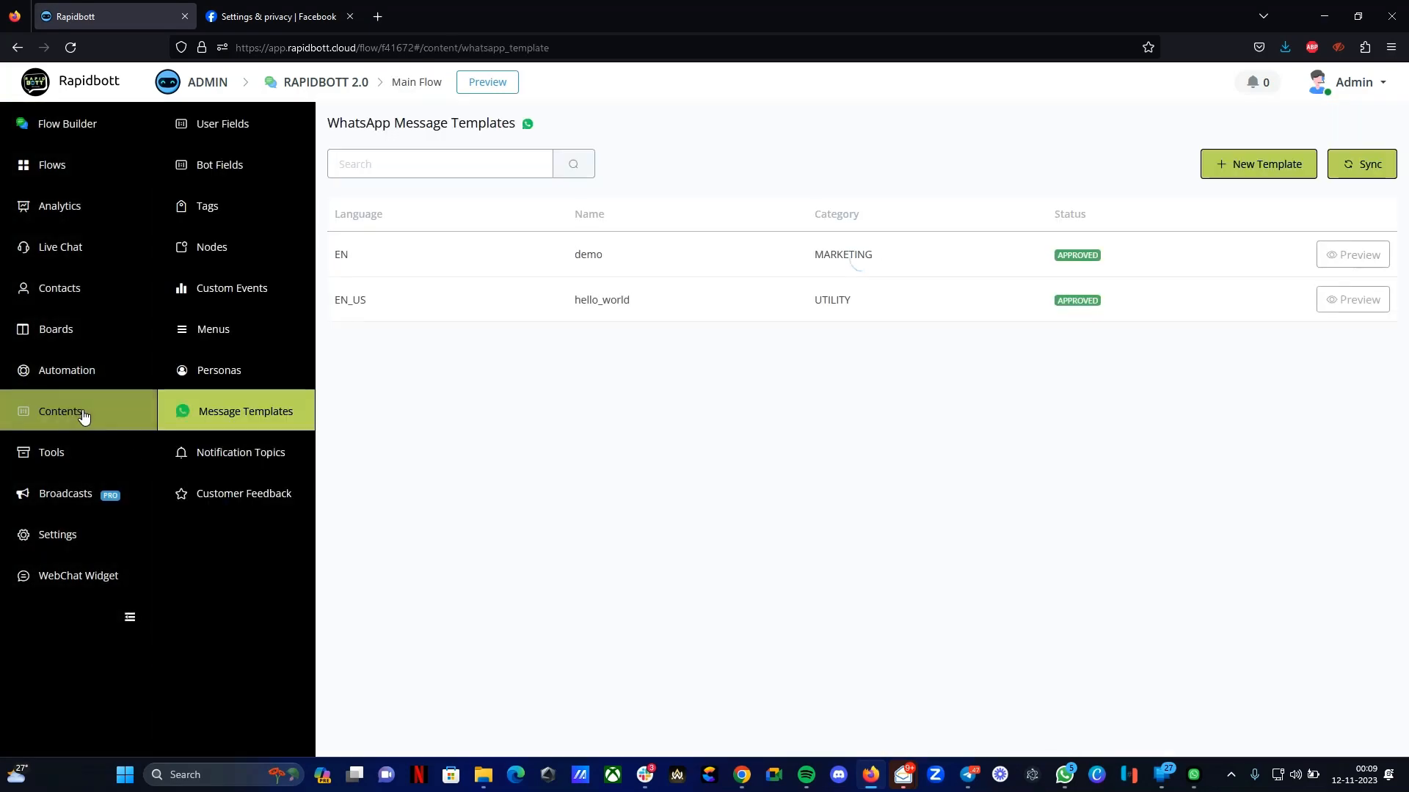
Check the empty form for adding a WhatsApp message template again and close it without submitting anything.
left_click(1282, 165)
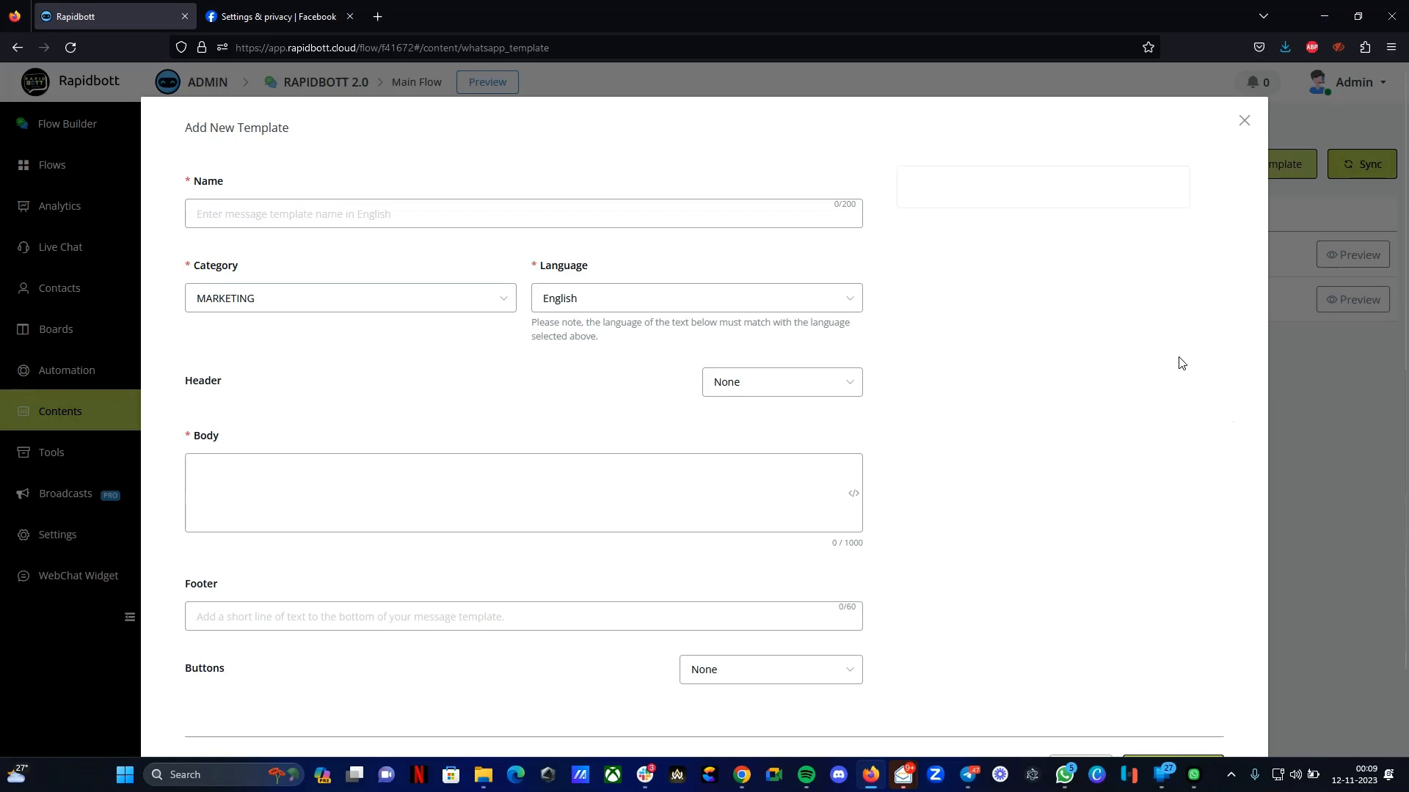
scroll(1181, 363, "down", 2)
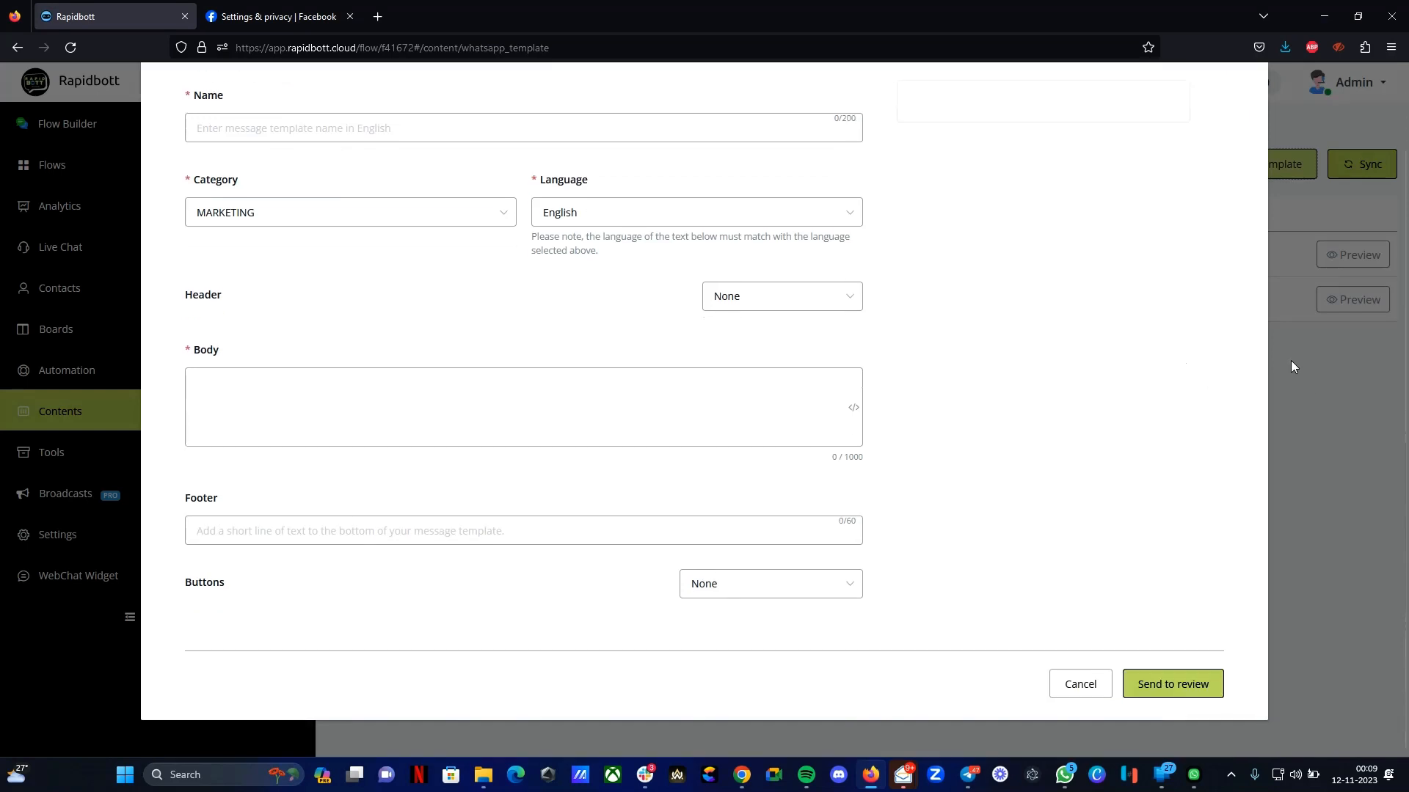
scroll(1235, 220, "up", 2)
left_click(1245, 121)
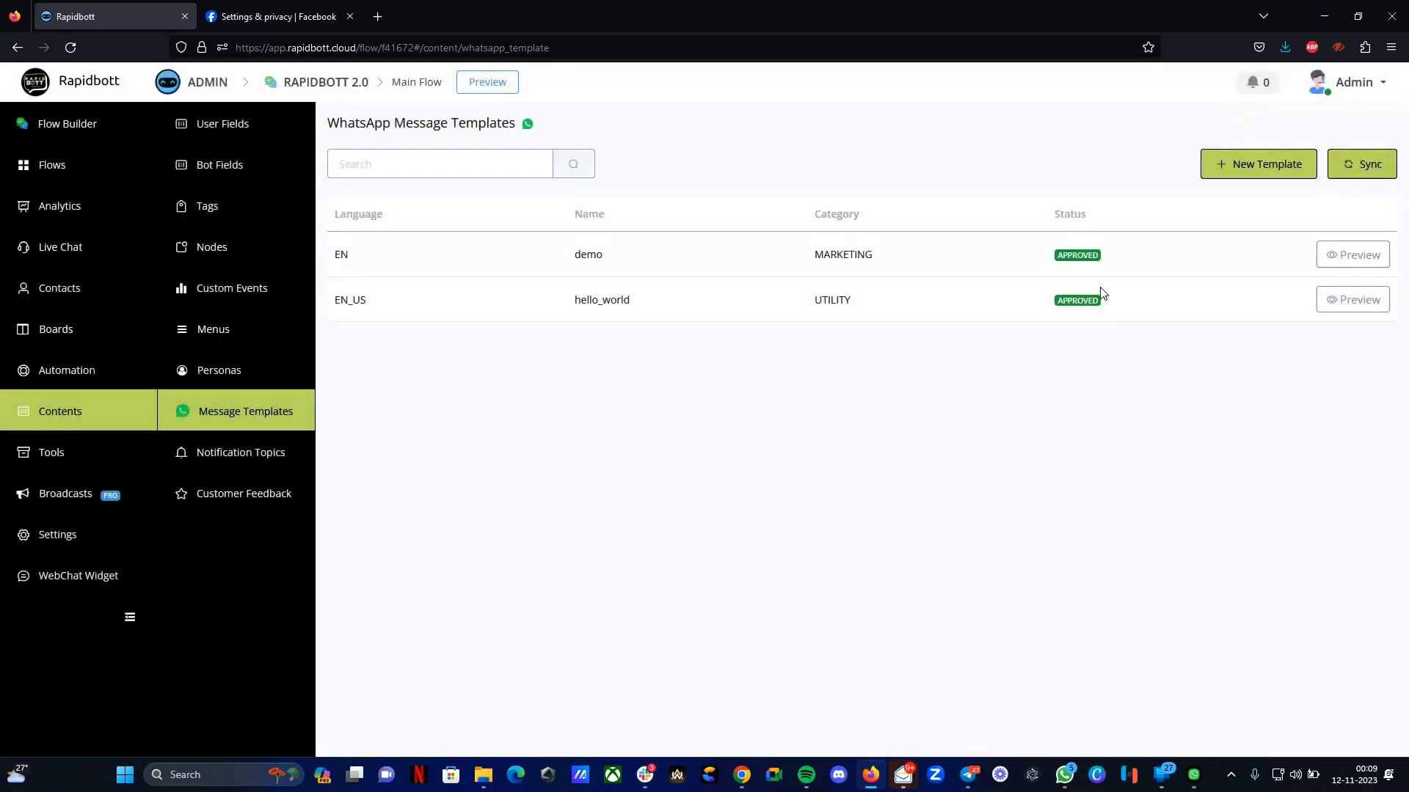